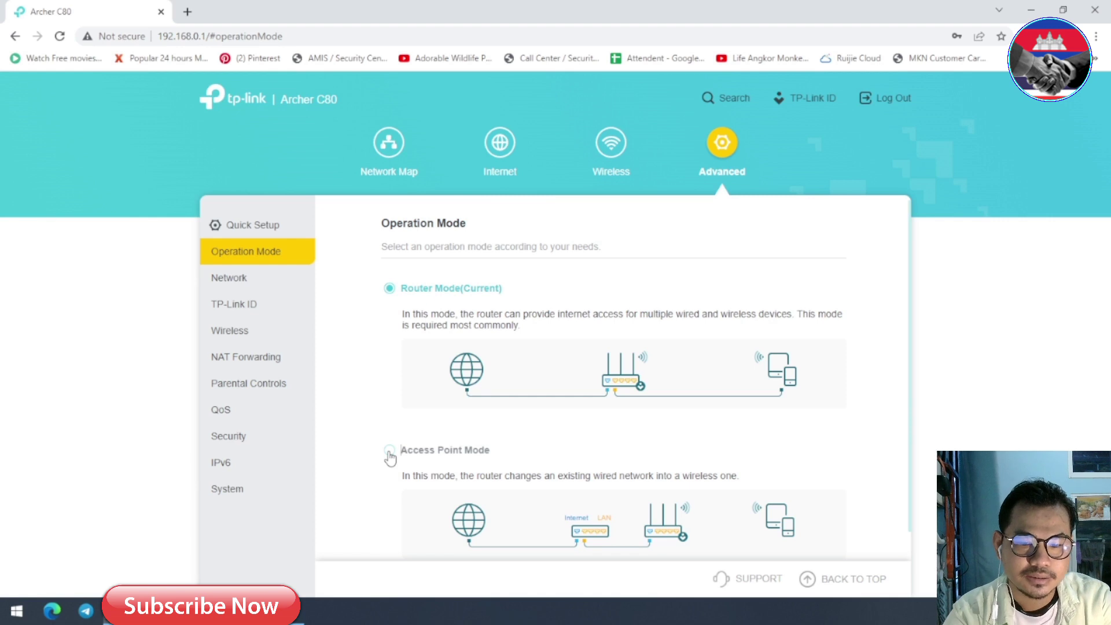
Change the router's operation mode to Access Point Mode, save it and reboot the device.
scroll(522, 451, "down", 1)
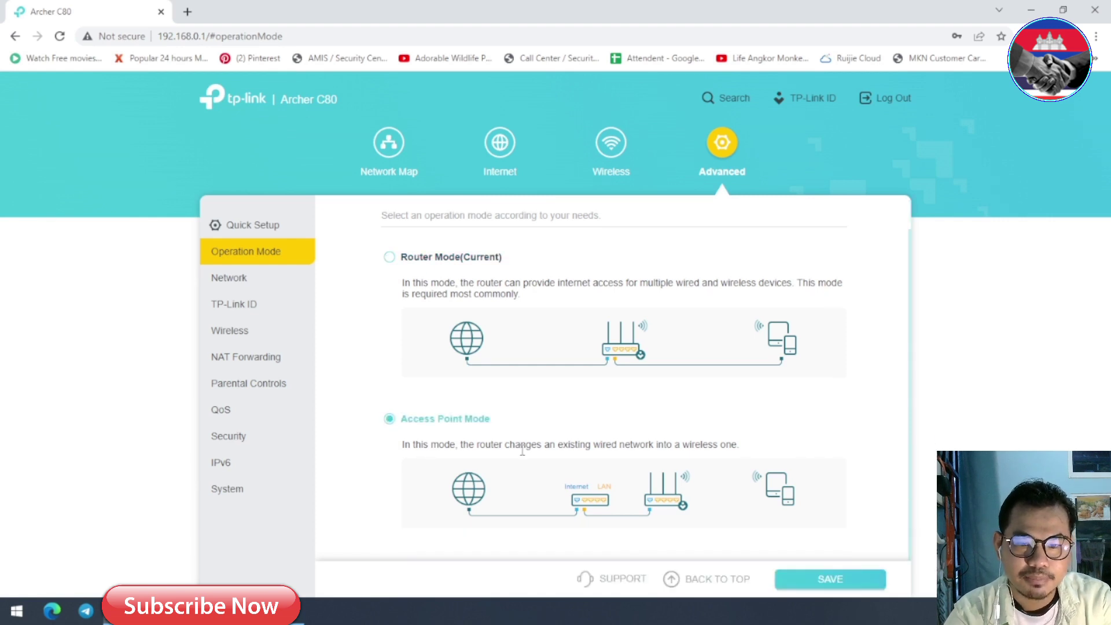
left_click(837, 579)
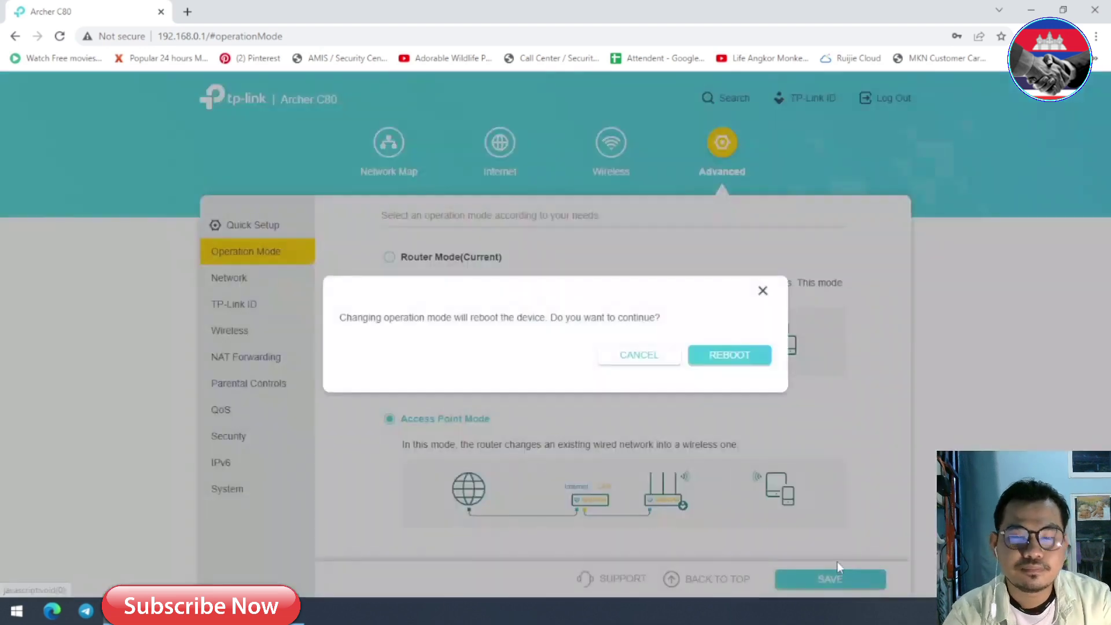
left_click(727, 355)
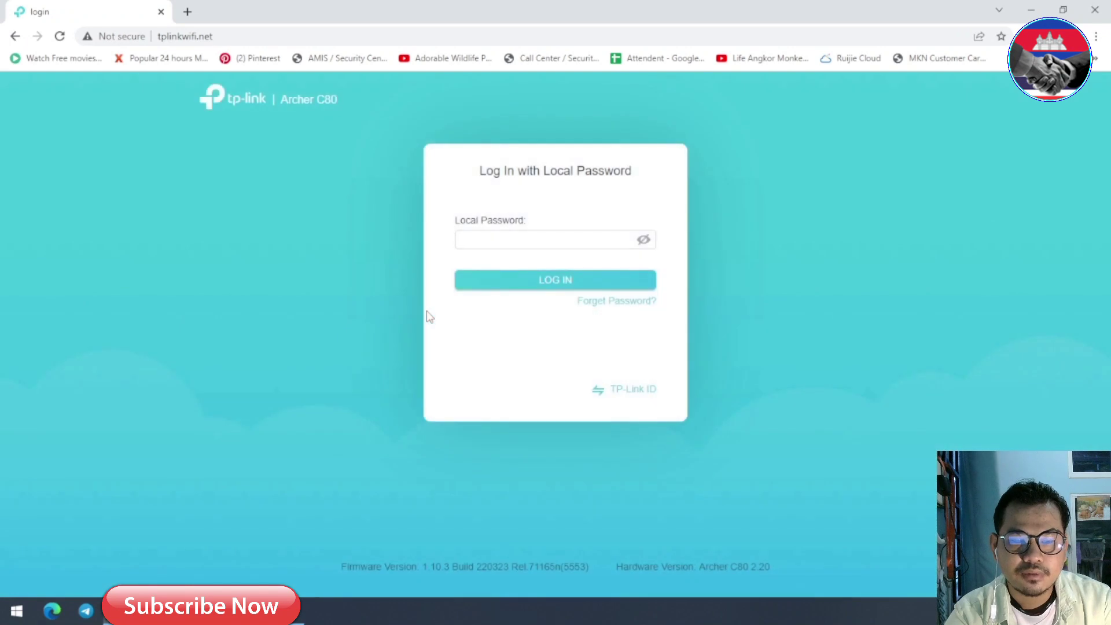
Log in to the router with the local password and dismiss the browser's offer to save it.
left_click(528, 238)
type("****")
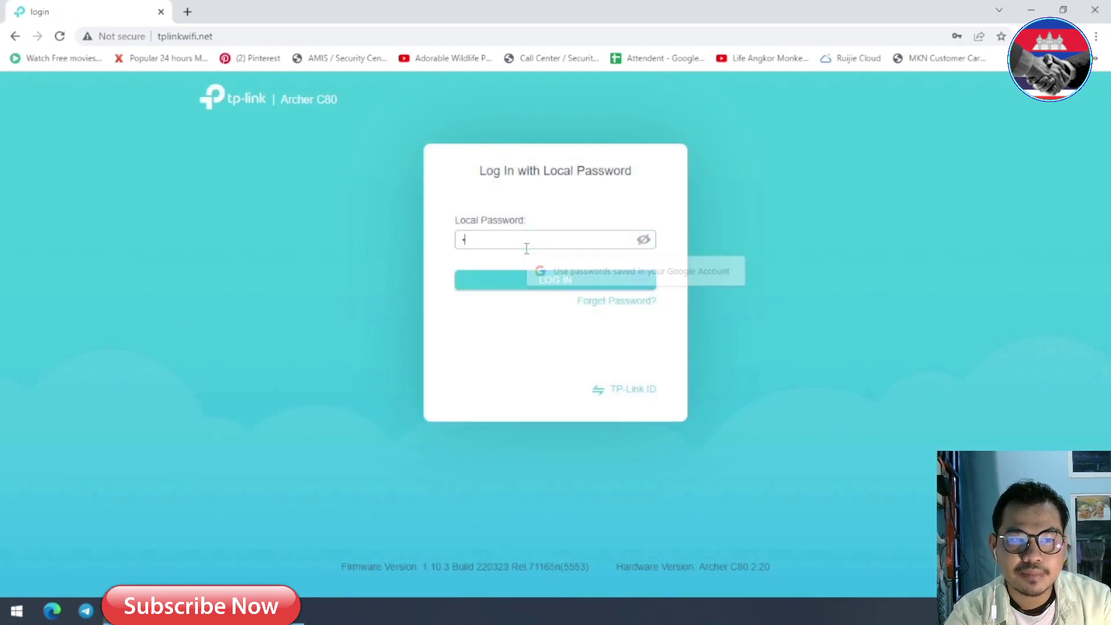
type("***")
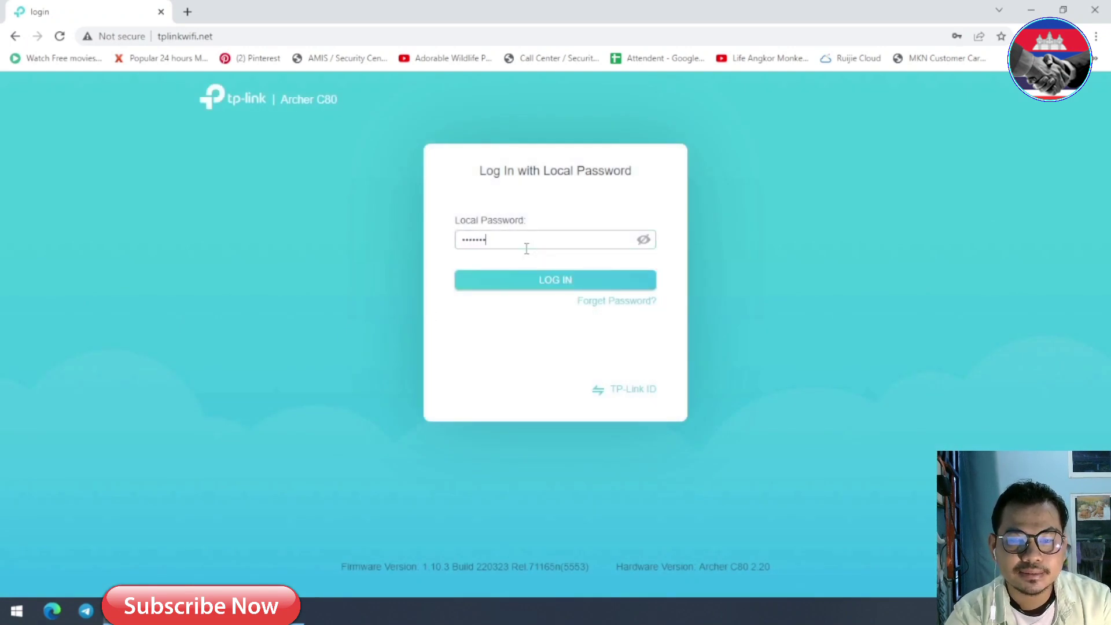
type("*")
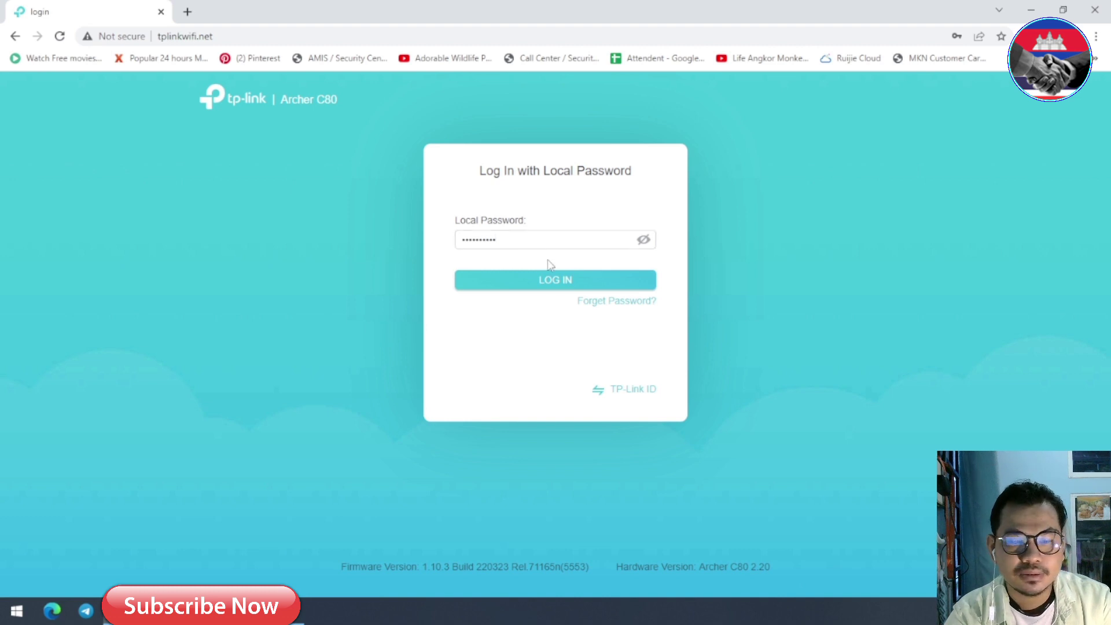
left_click(550, 280)
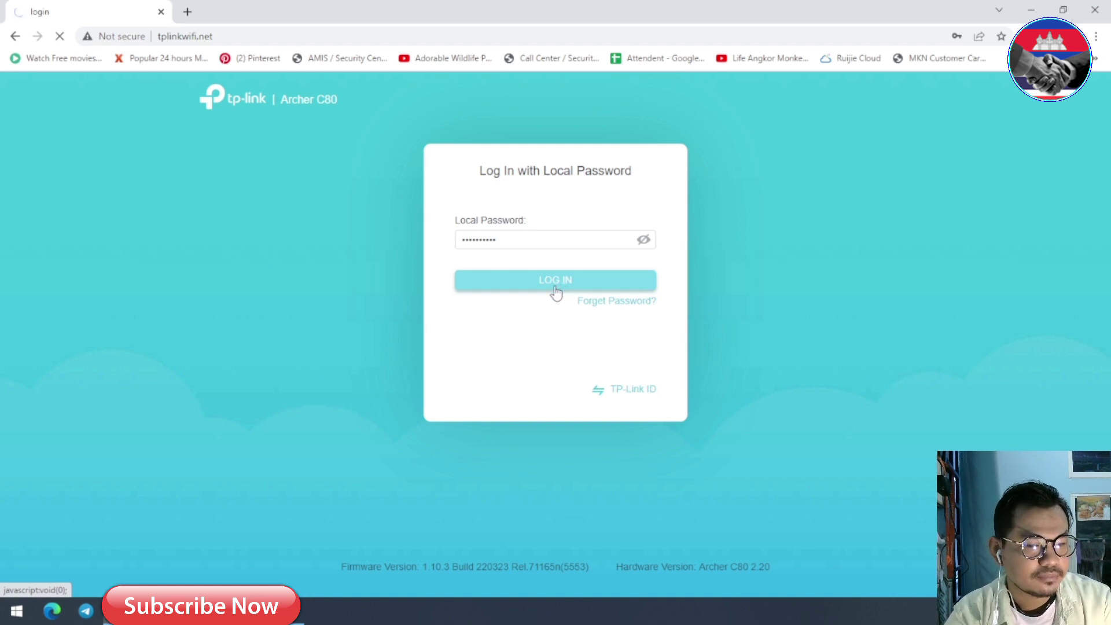
left_click(548, 289)
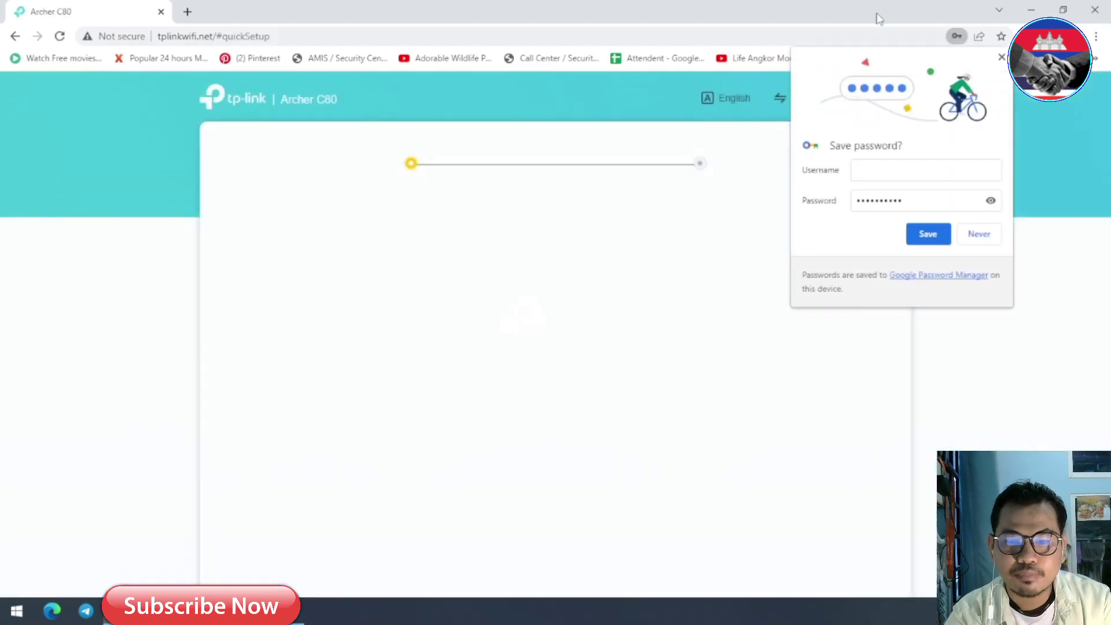
left_click(1001, 59)
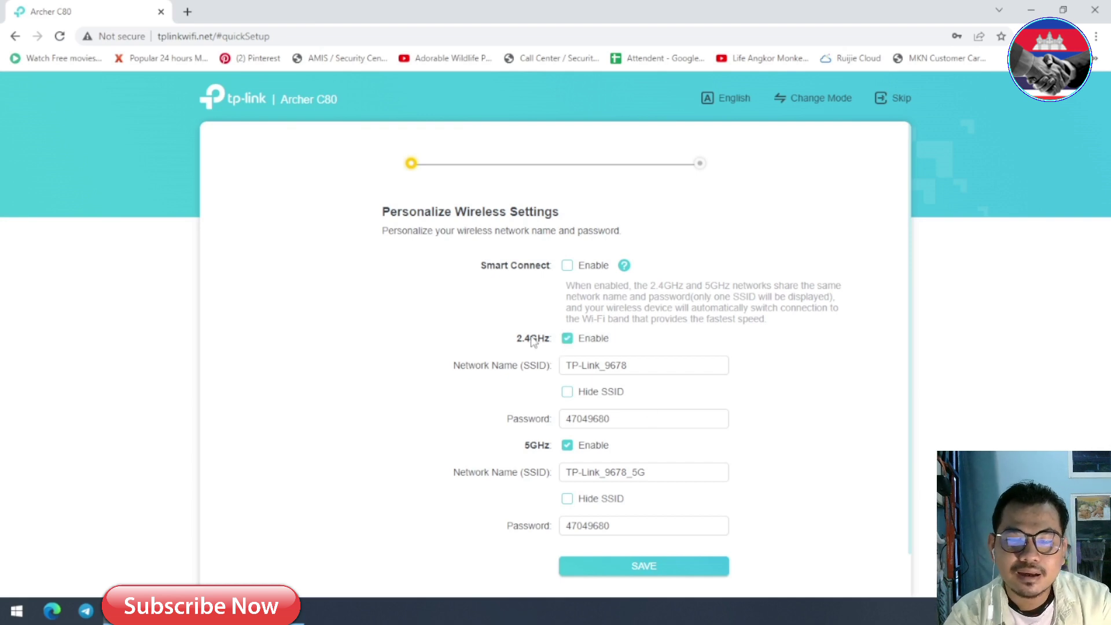
Copy the SSID from the Word document How to setup TP.docx and set it as the 2.4GHz network name in the browser.
scroll(533, 341, "down", 1)
scroll(535, 408, "up", 1)
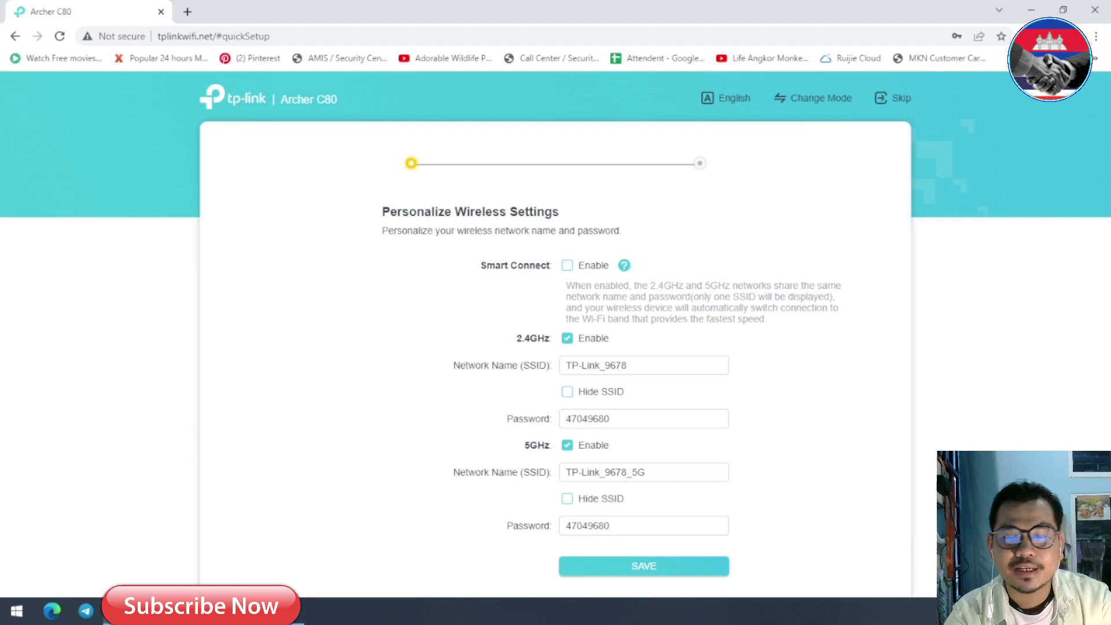
key("alt+Tab")
left_click_drag(488, 470, 416, 470)
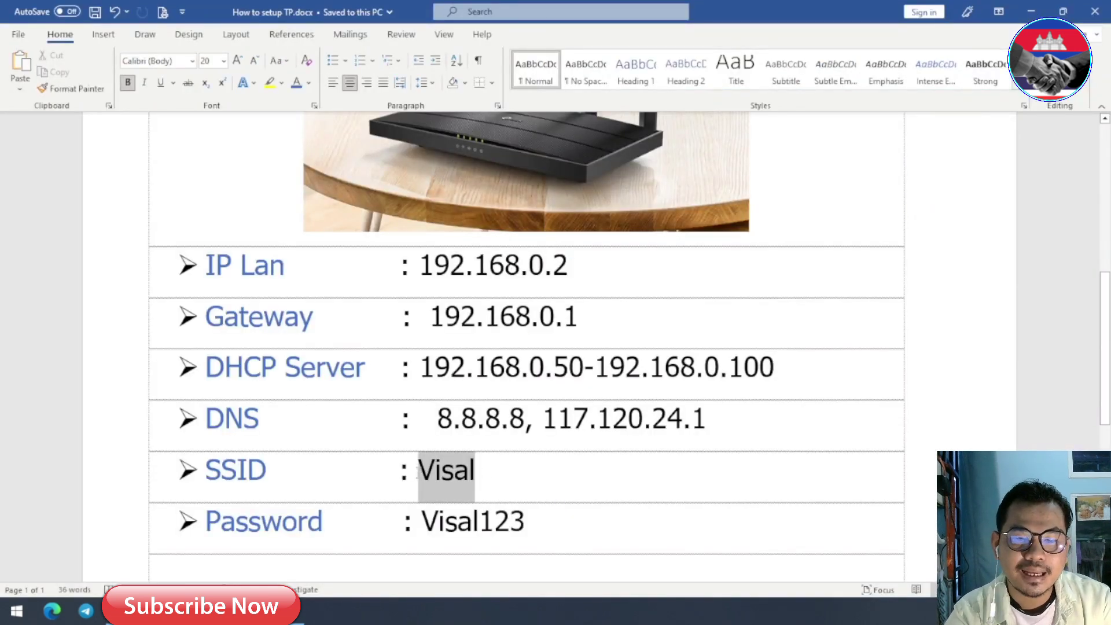
key("ctrl+c")
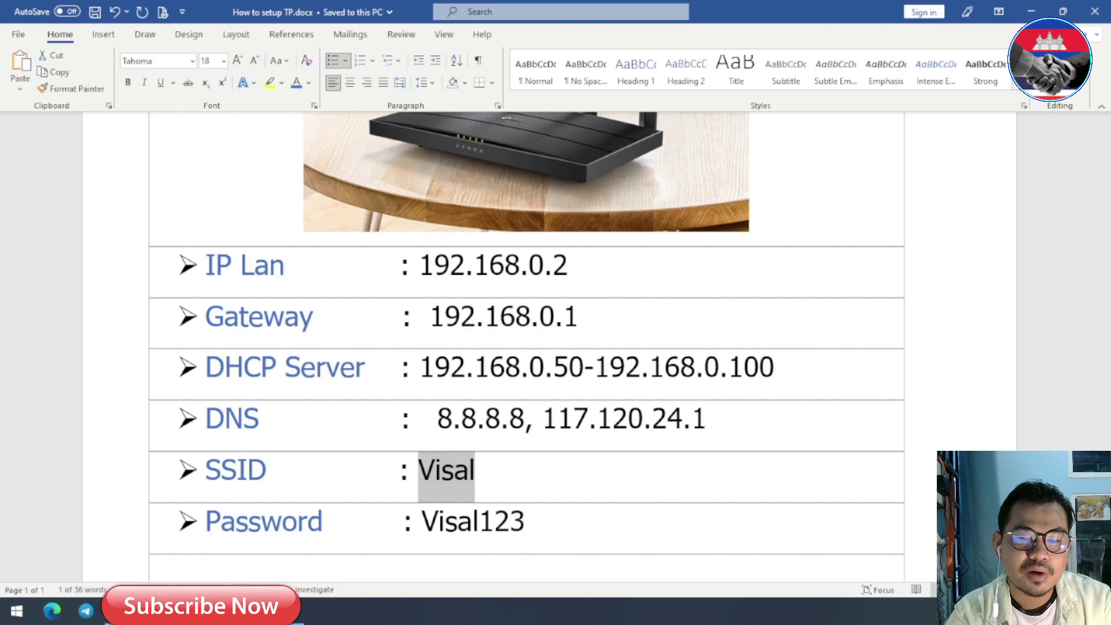
key("alt+Tab")
left_click_drag(651, 365, 486, 373)
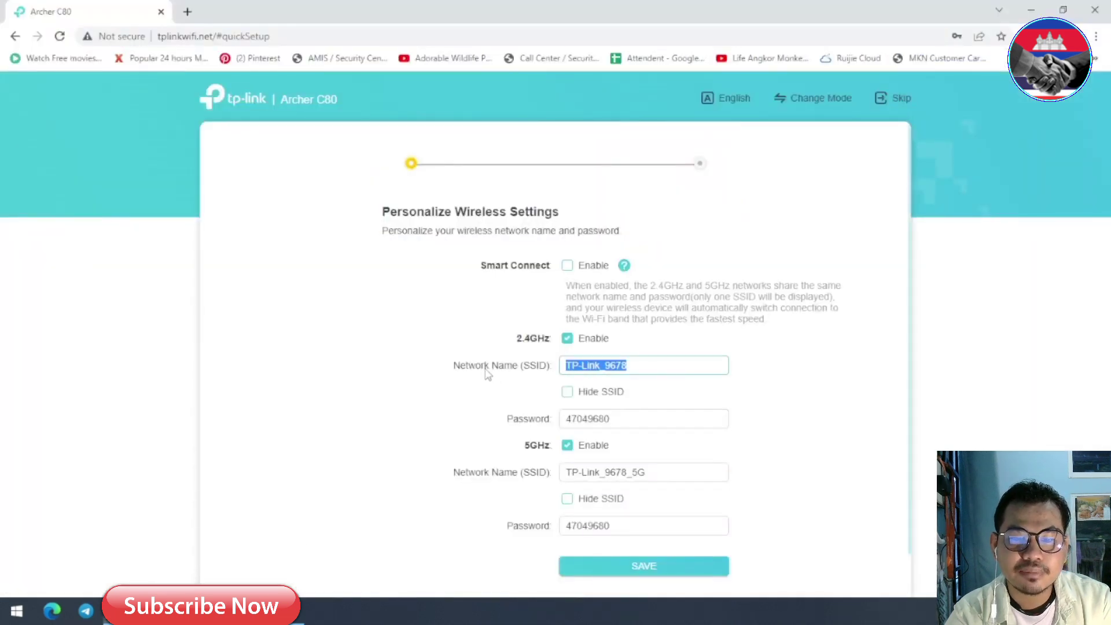
key("ctrl+v")
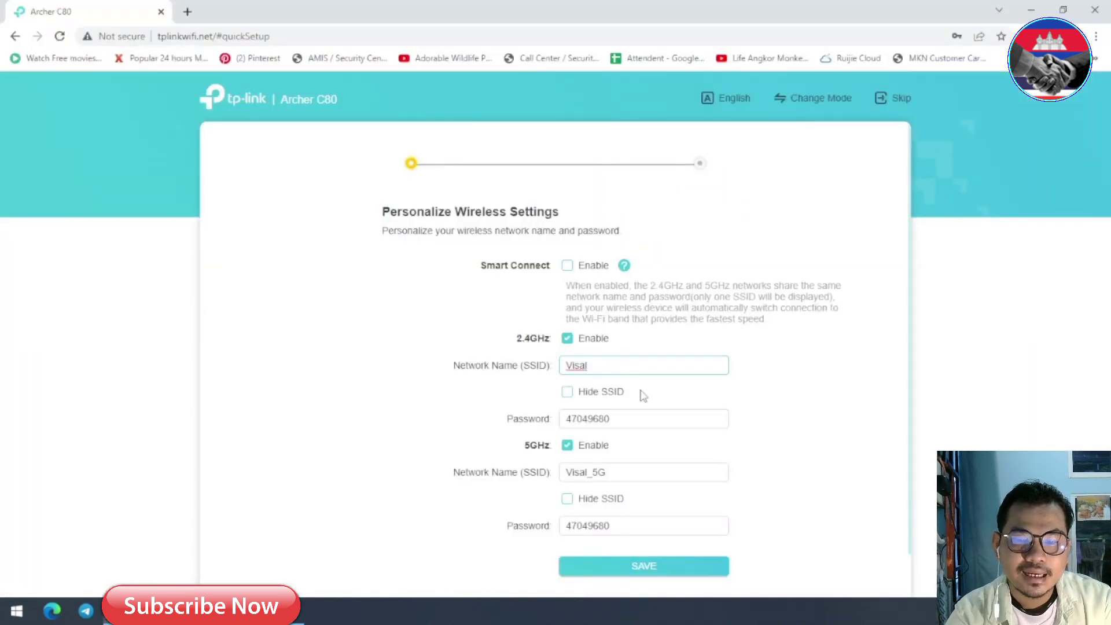
Copy the Wi-Fi password from the Word document and enter it as the 2.4GHz wireless password in the browser.
left_click(223, 611)
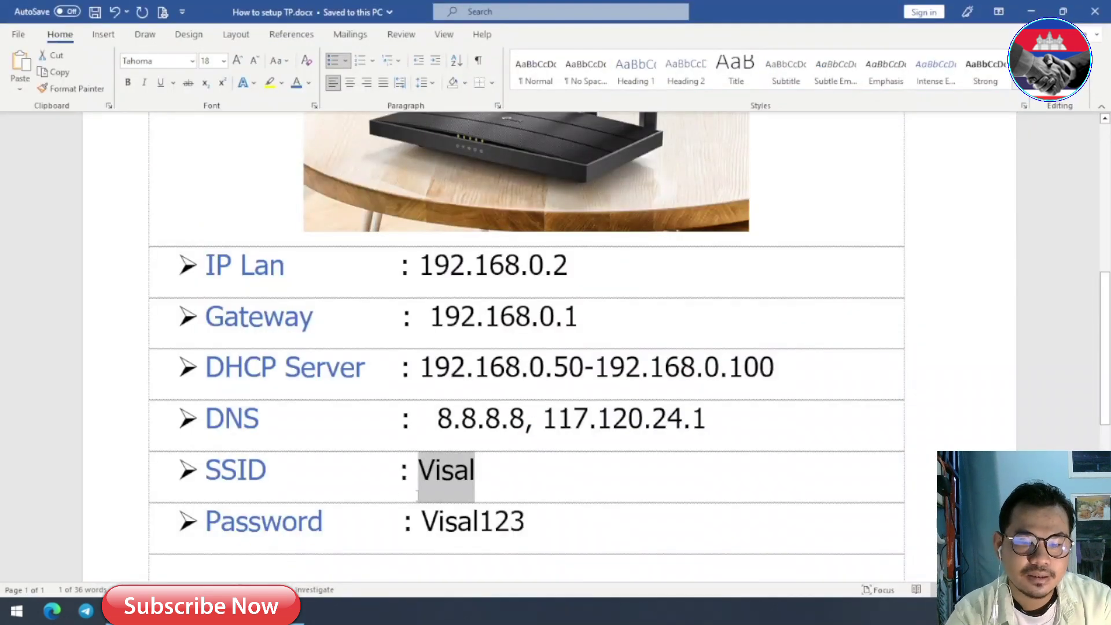
left_click_drag(529, 519, 433, 524)
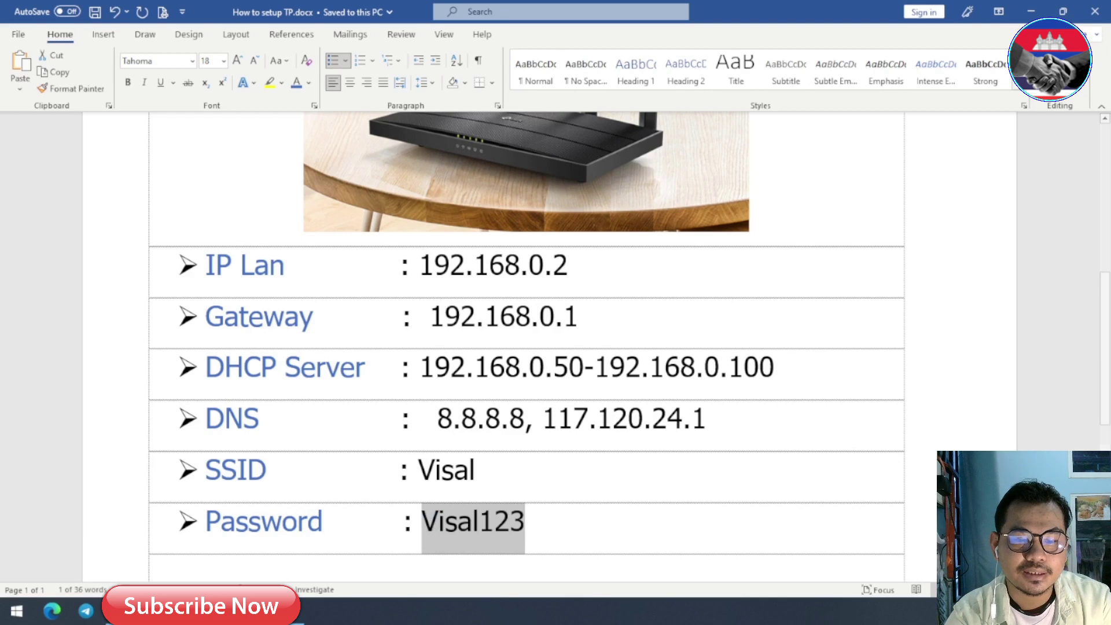
key("alt+Tab")
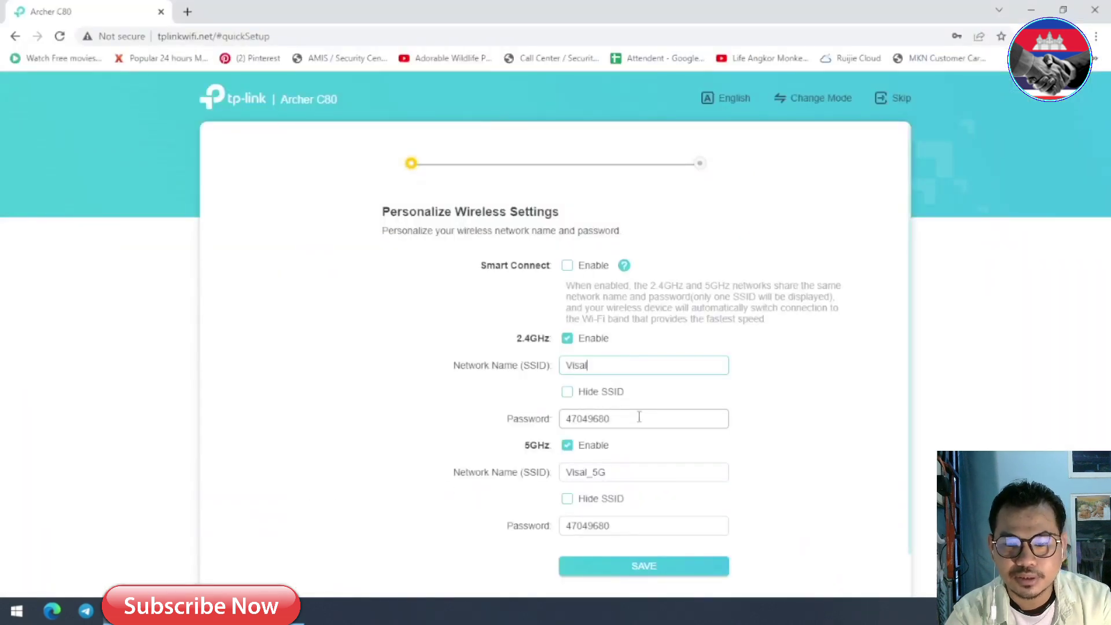
left_click_drag(629, 417, 513, 421)
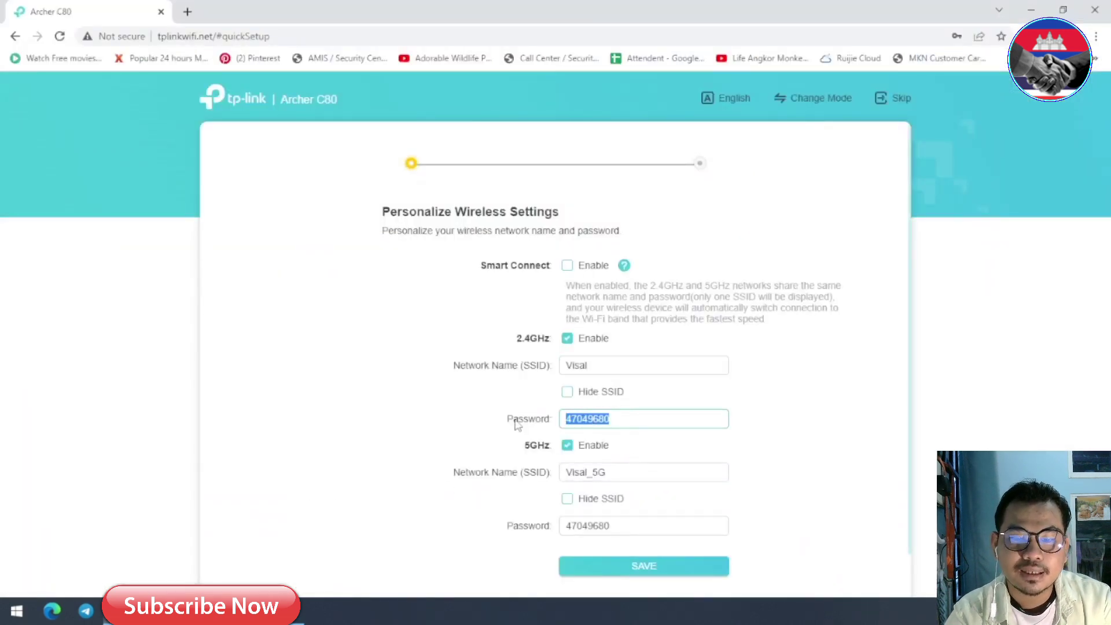
key("ctrl+v")
Give the 5GHz network the same network name and wireless password as the 2.4GHz network.
left_click_drag(633, 366, 535, 372)
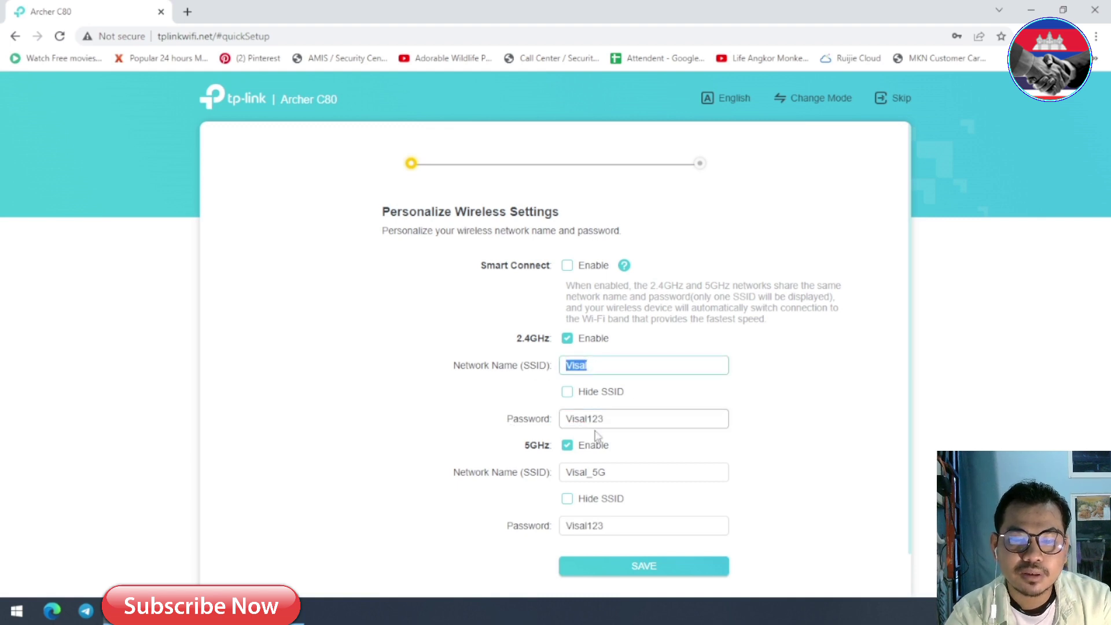
left_click_drag(632, 467, 504, 481)
key("ctrl+v")
left_click_drag(636, 418, 556, 420)
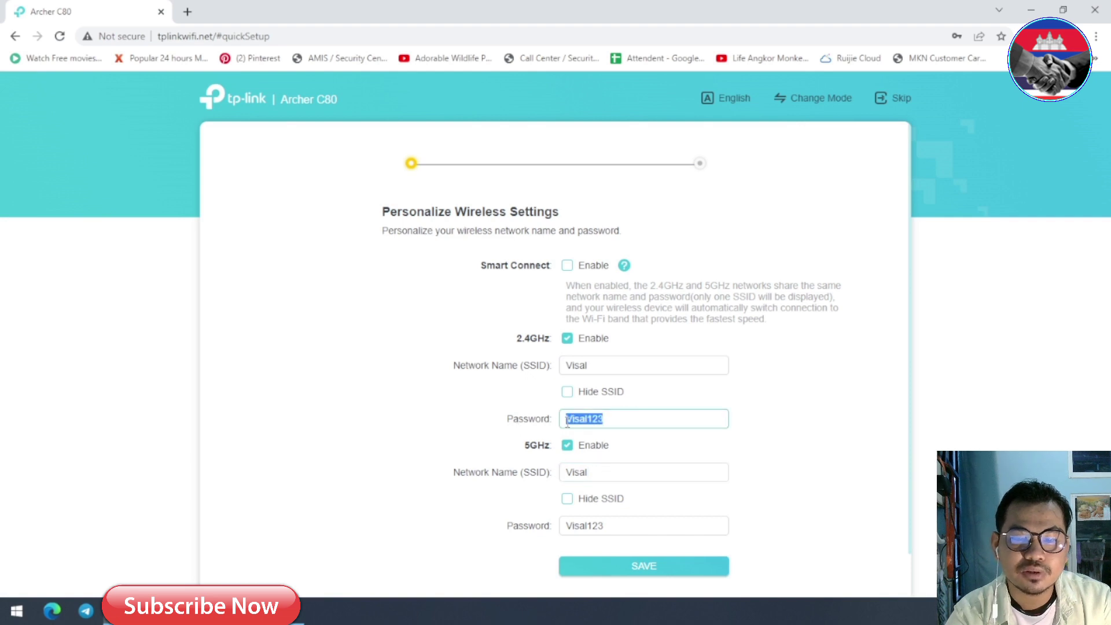
left_click_drag(628, 520, 431, 532)
key("ctrl+v")
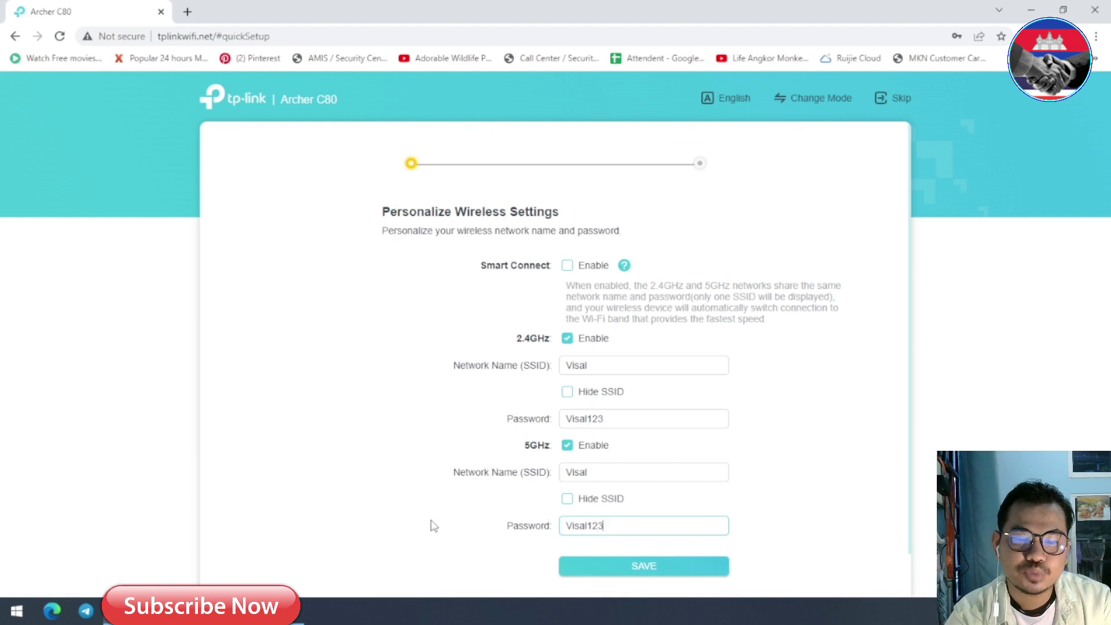
Save and confirm the wireless settings, skipping the internet connection setup to finish Quick Setup.
scroll(751, 473, "down", 1)
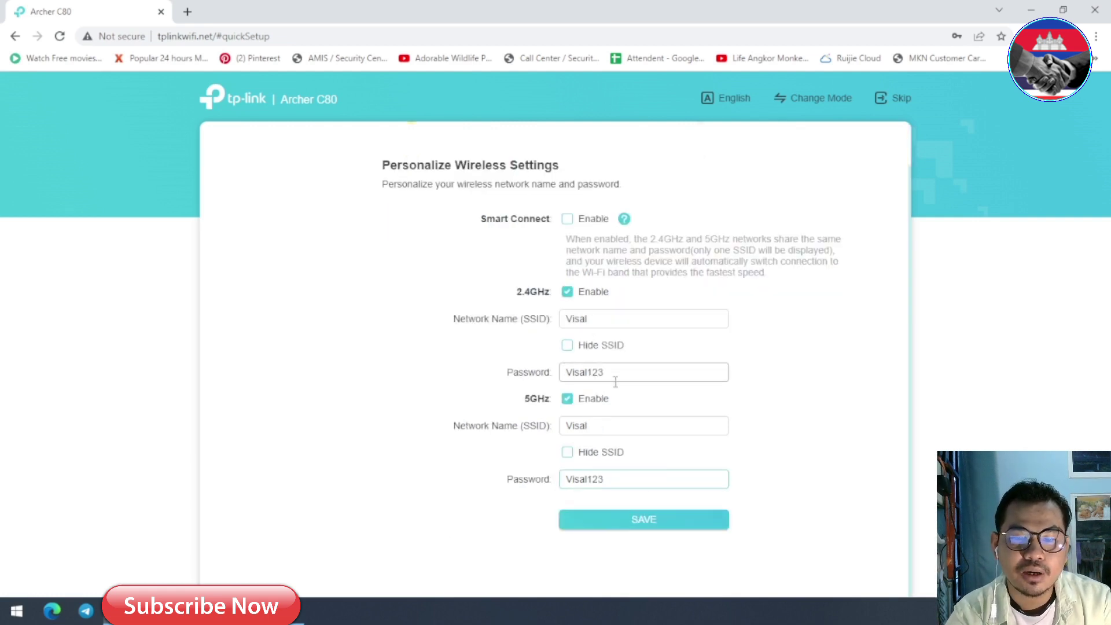
left_click(632, 522)
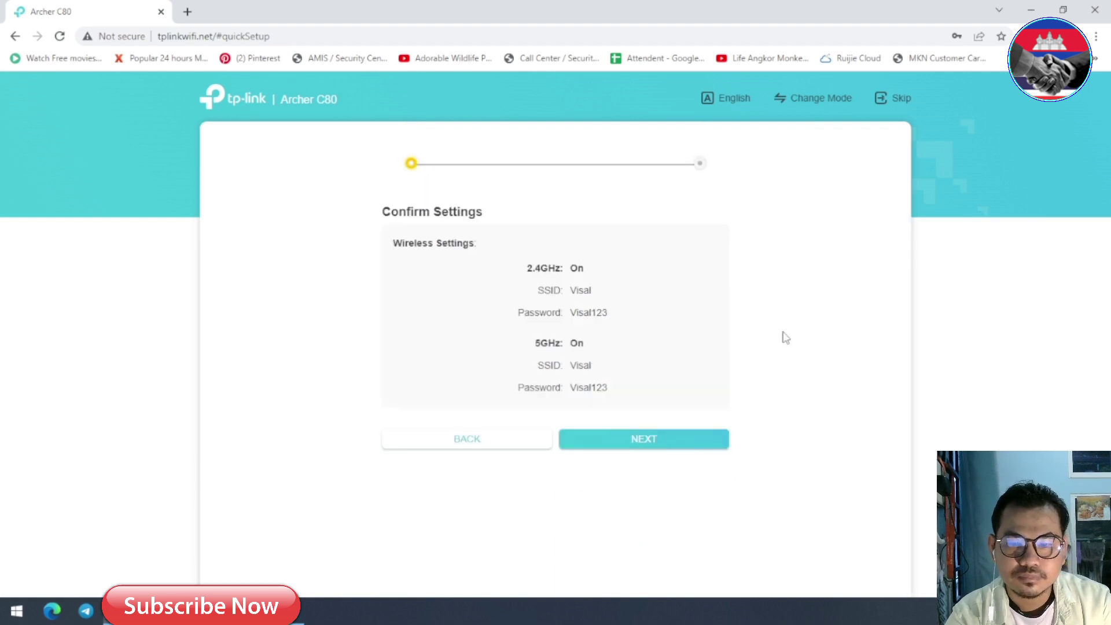
left_click(641, 441)
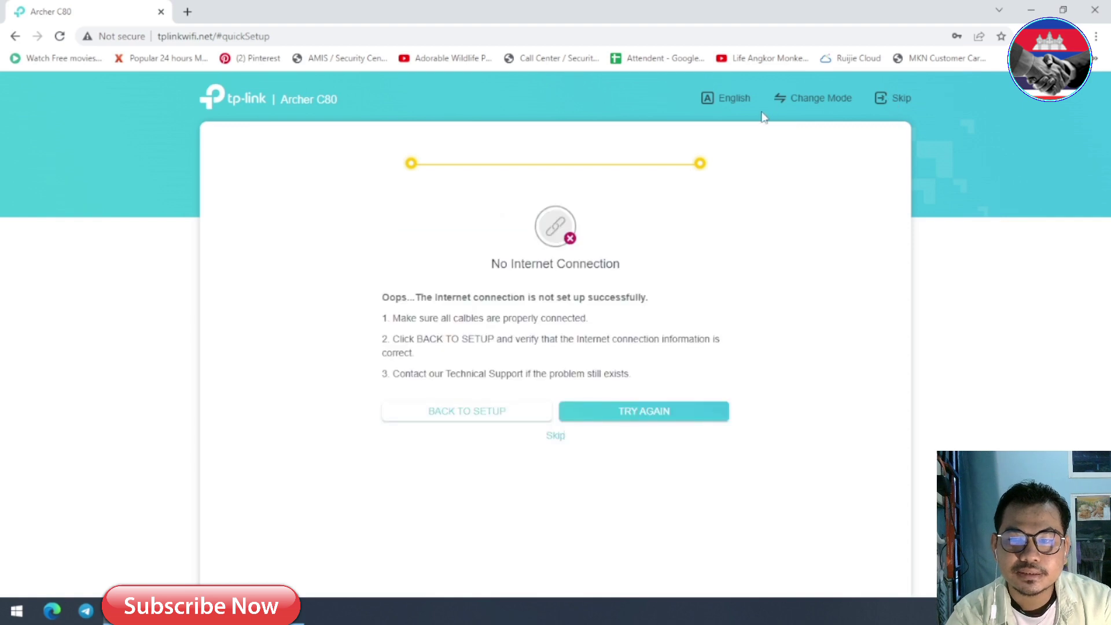
left_click(557, 437)
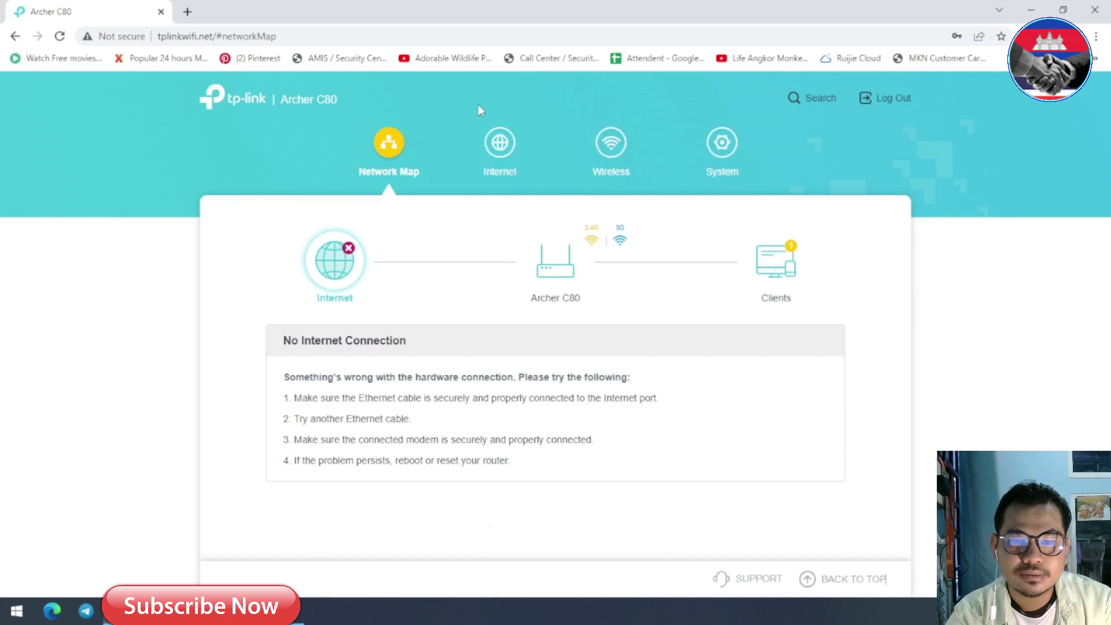
Switch the LAN IP type to Static IP and set the IP address to 192.168.0.2, copied from the Word document.
left_click(501, 148)
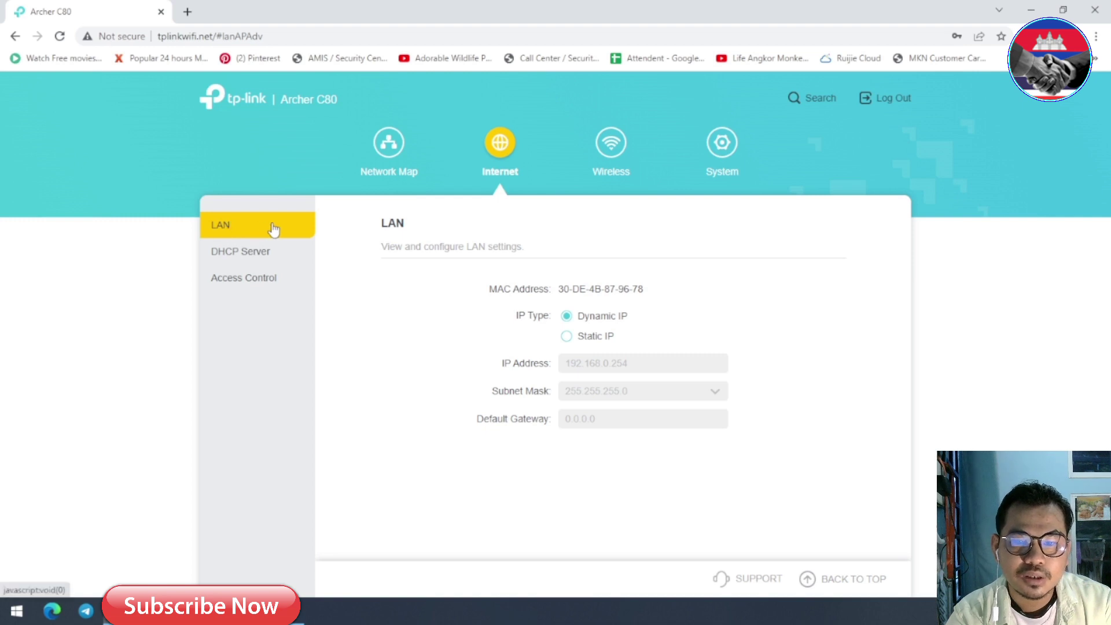
left_click(569, 342)
key("alt+Tab")
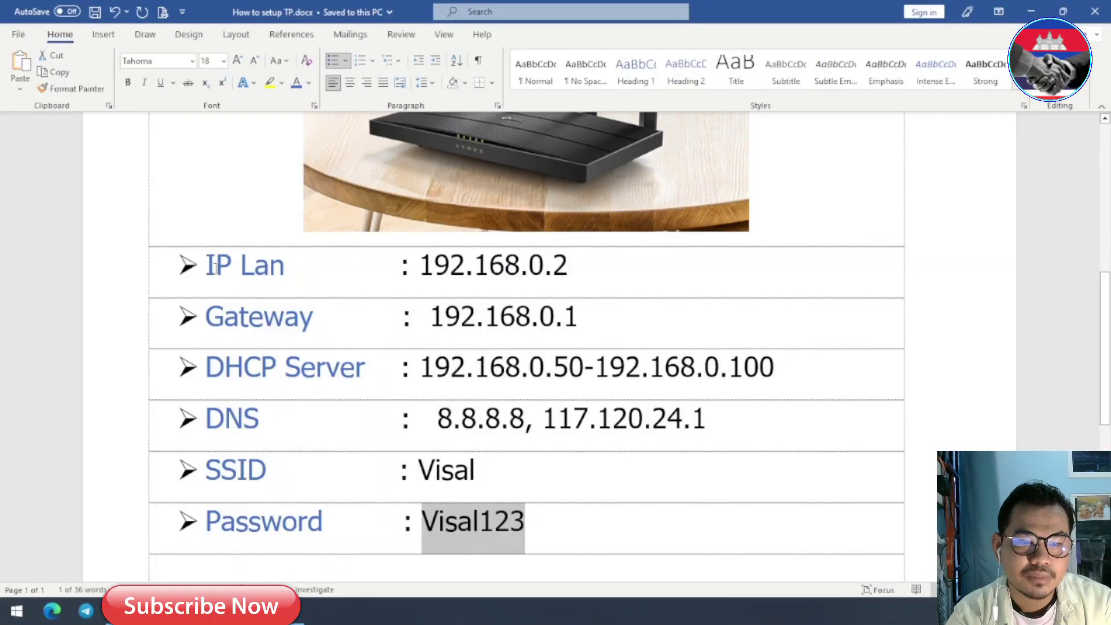
left_click_drag(576, 266, 439, 267)
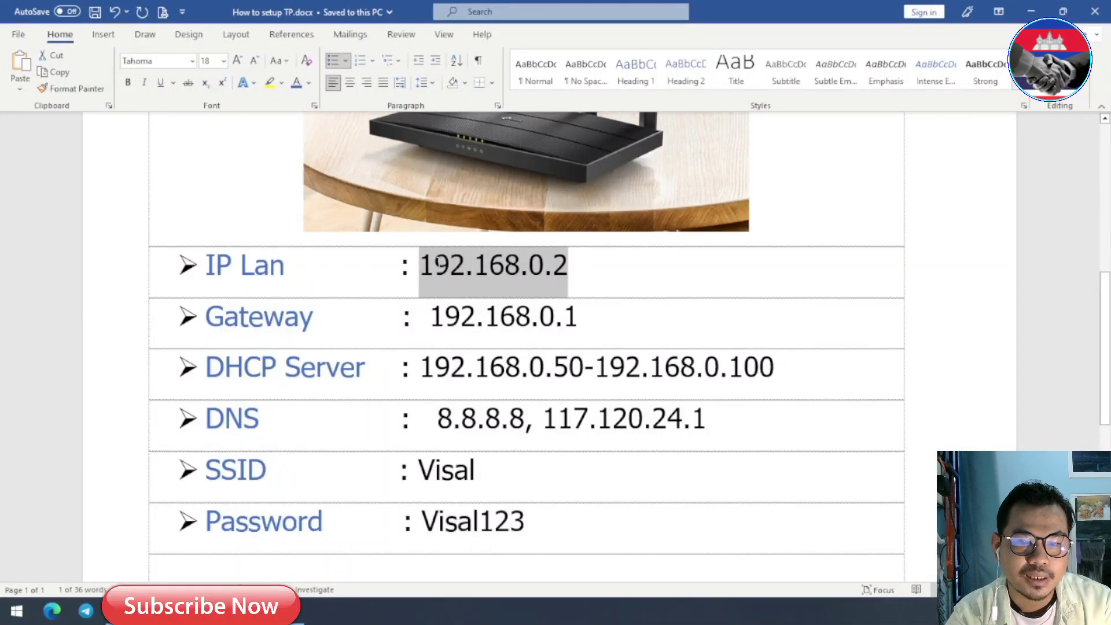
right_click(439, 268)
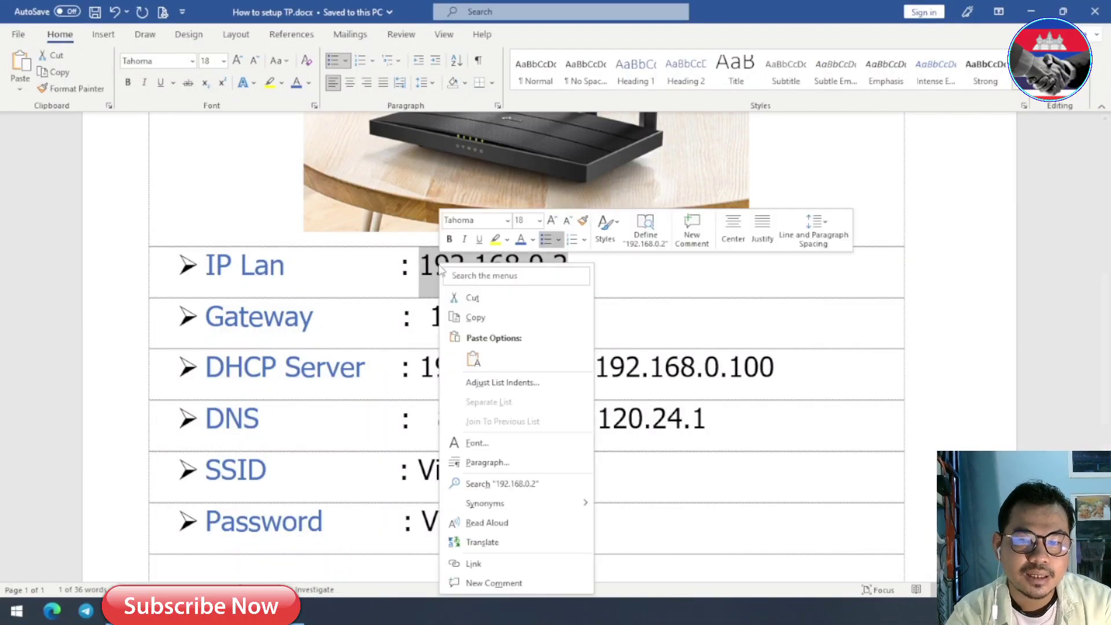
left_click(475, 317)
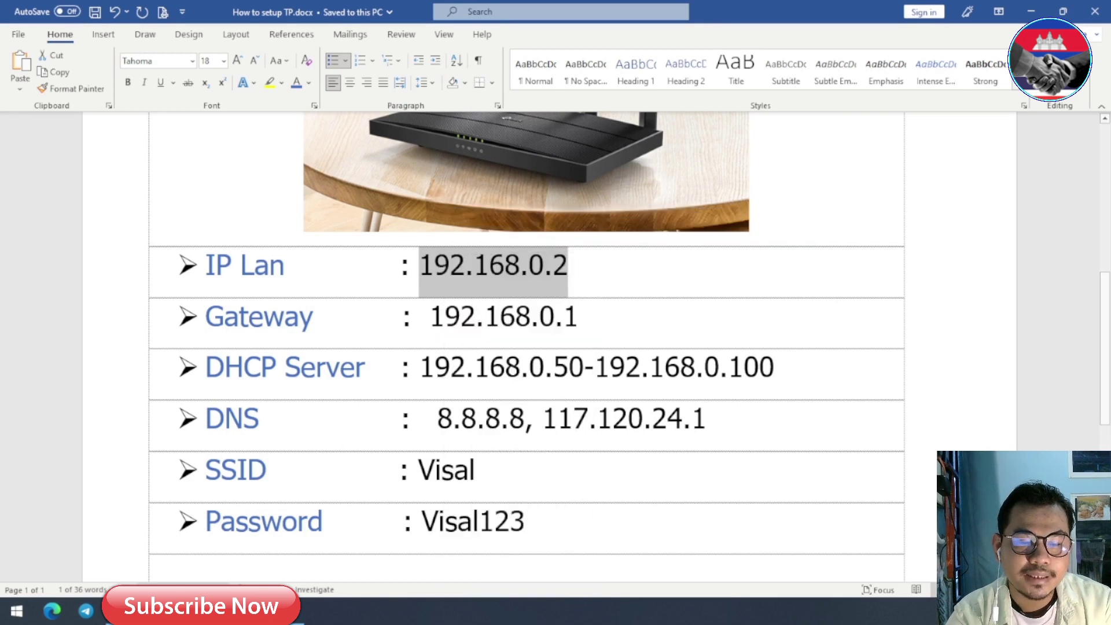
key("alt+Tab")
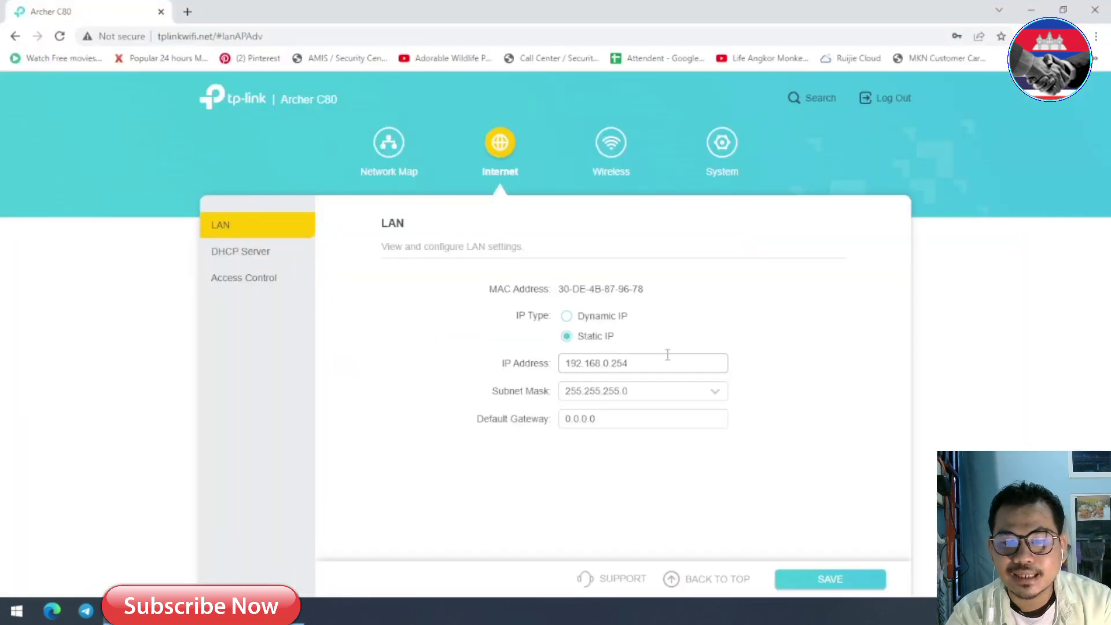
left_click_drag(669, 362, 457, 377)
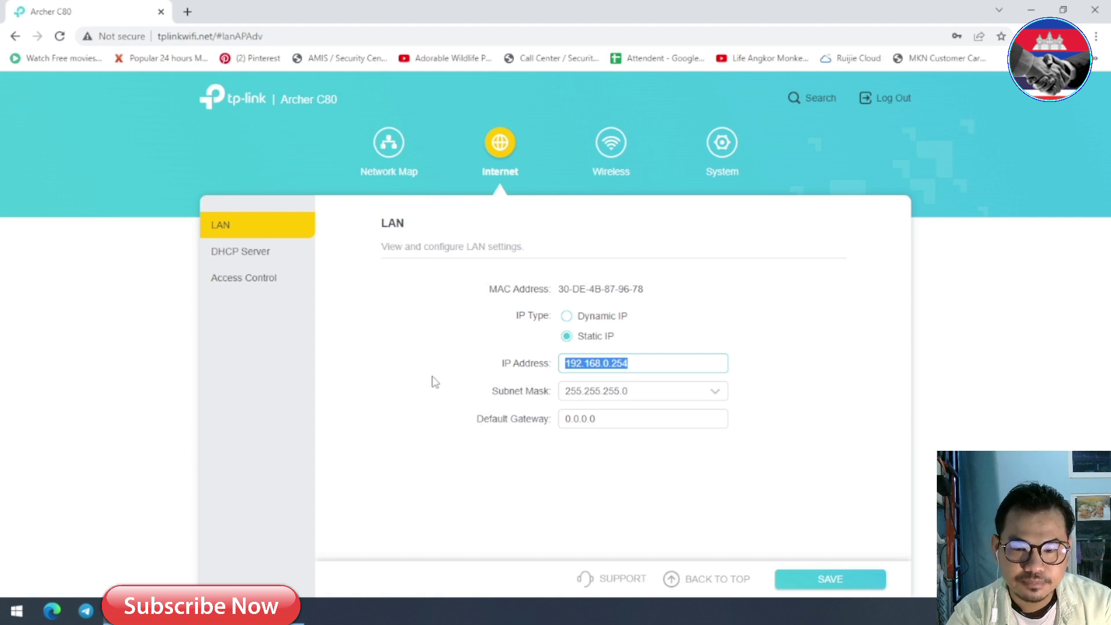
key("ctrl+v")
Set the LAN default gateway to 192.168.0.1, copied from the Word document, then save and confirm logging in again with the new IP address.
left_click(622, 419)
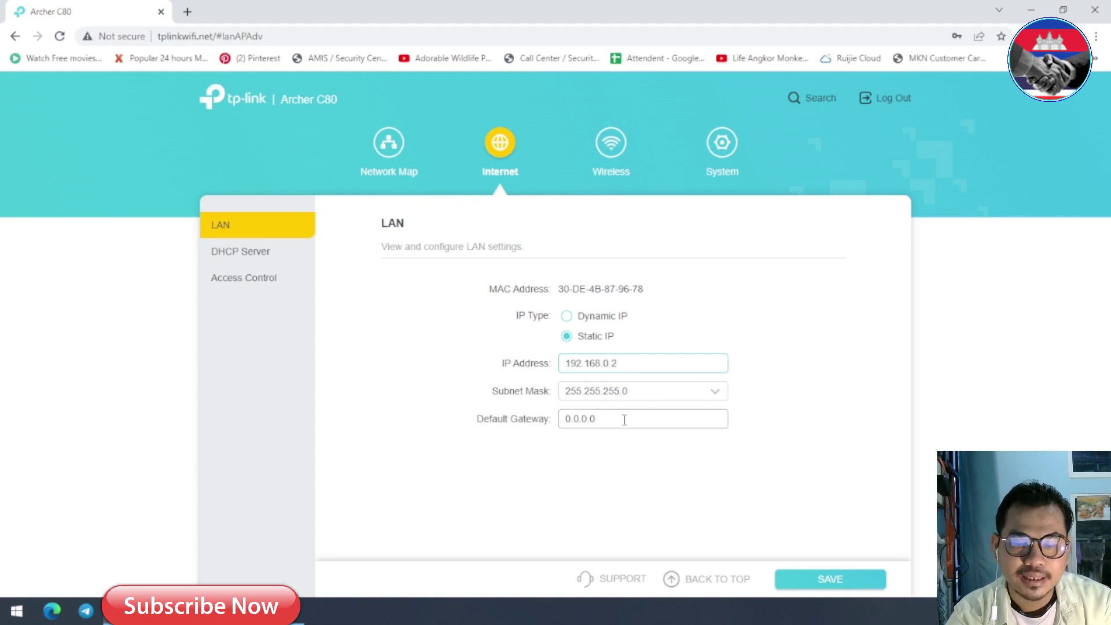
key("alt+Tab")
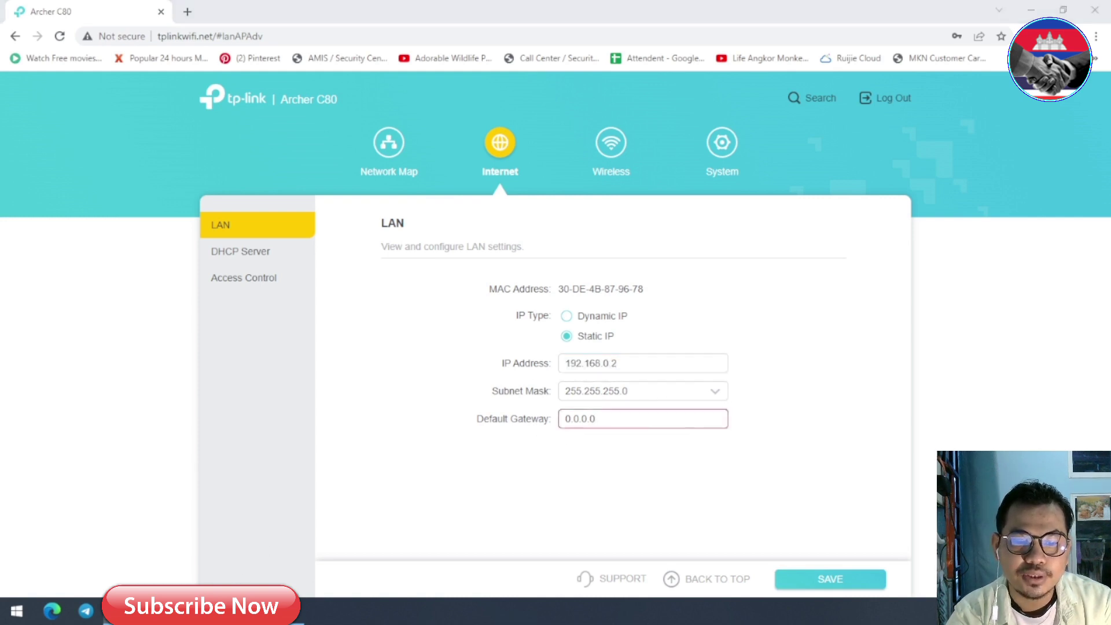
left_click_drag(579, 317, 429, 318)
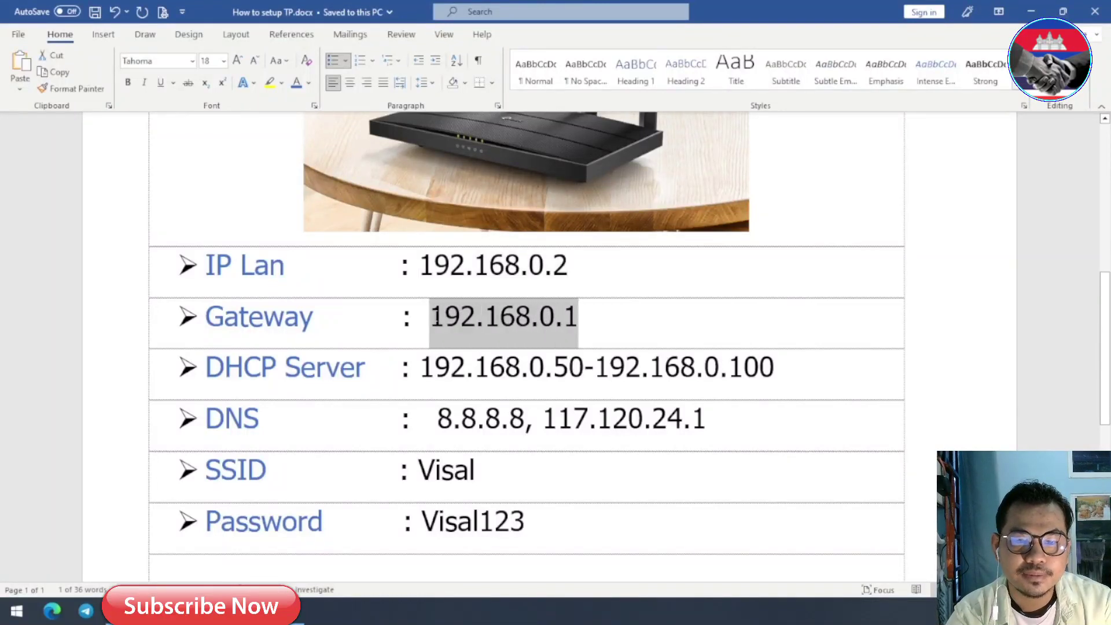
right_click(454, 331)
left_click(486, 317)
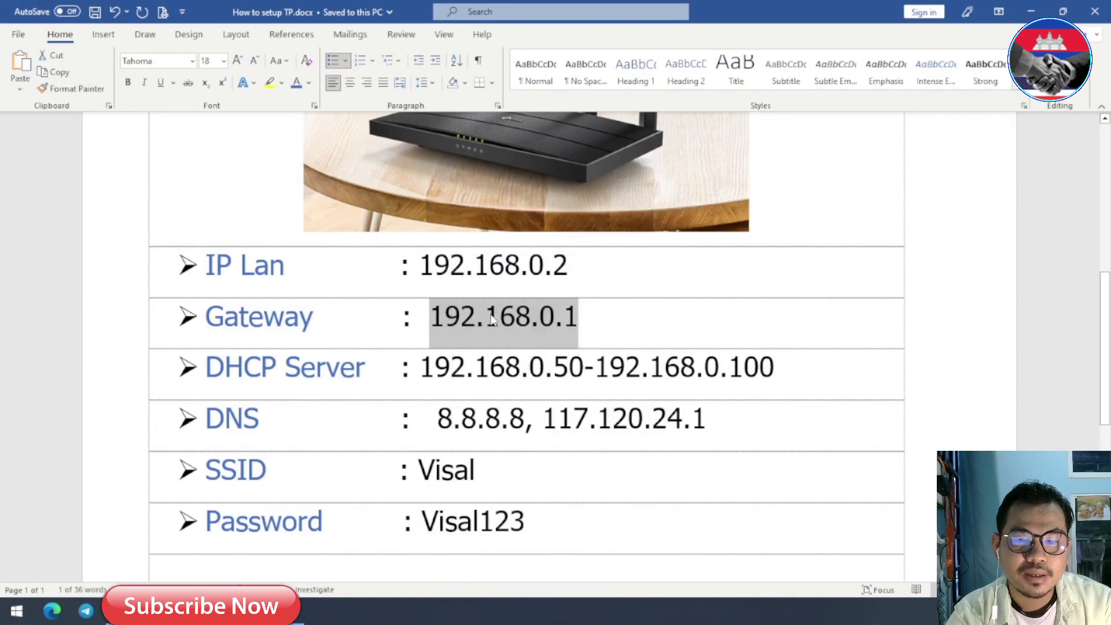
key("alt+Tab")
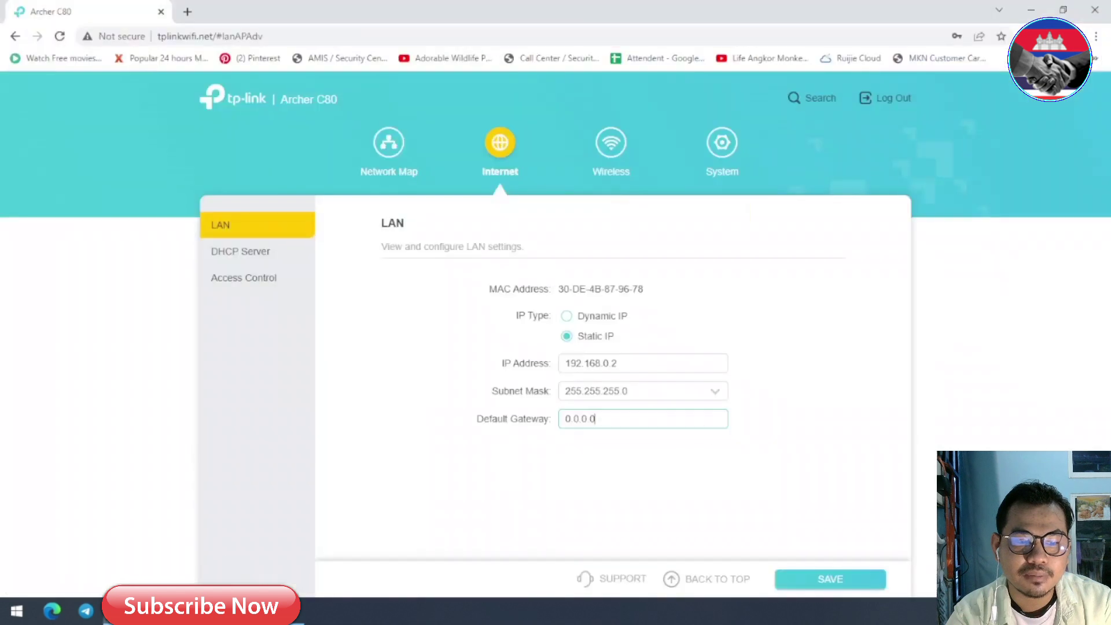
left_click_drag(651, 417, 440, 417)
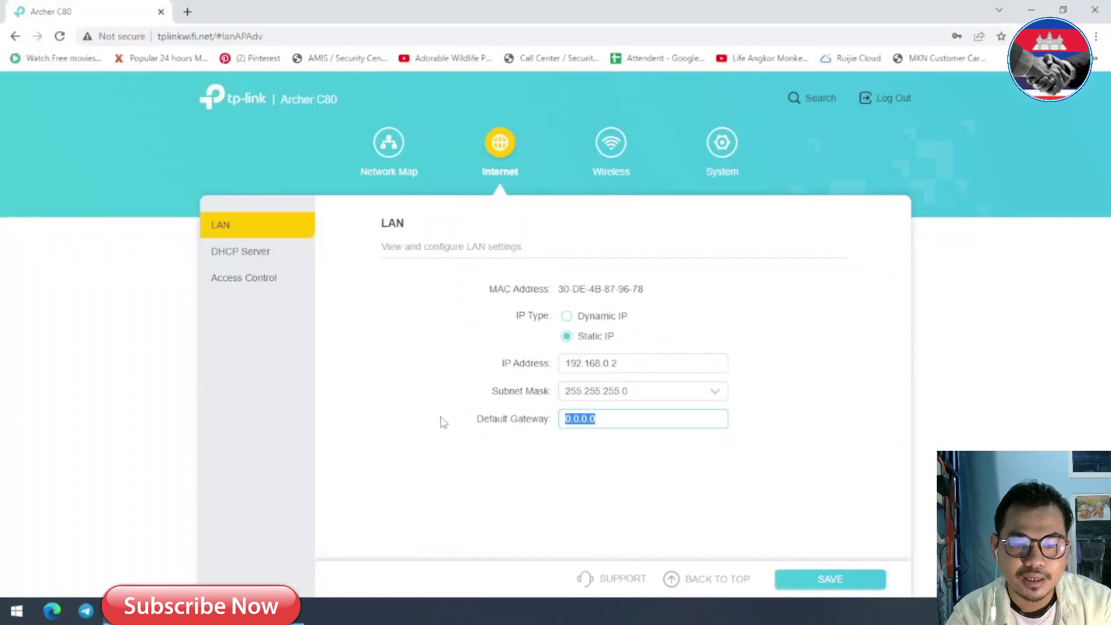
key("ctrl+v")
left_click(731, 460)
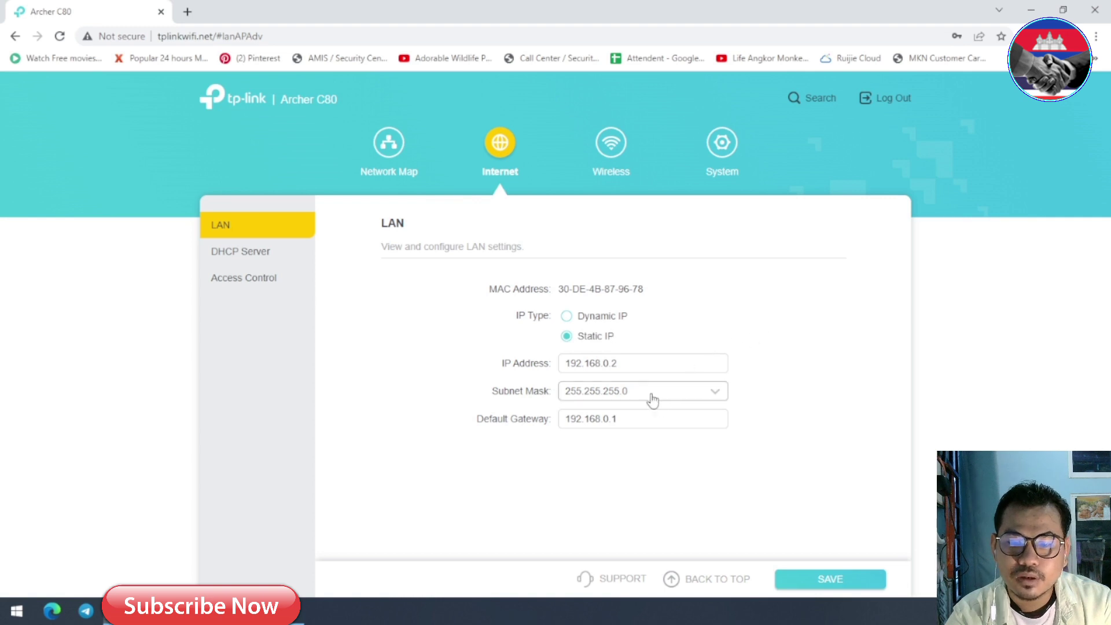
left_click(633, 421)
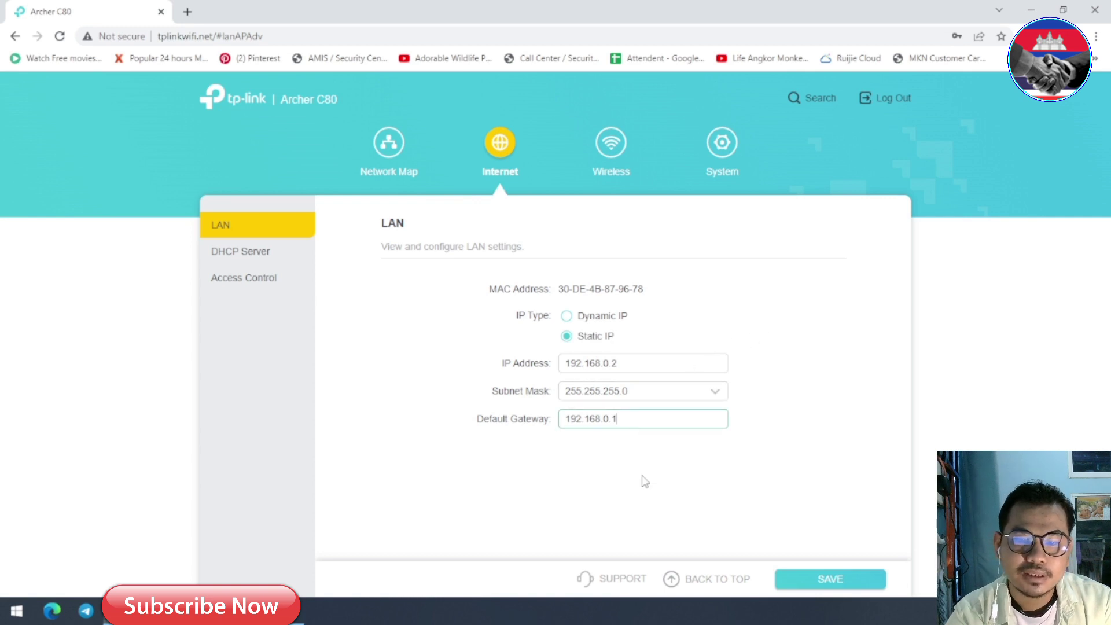
left_click(826, 580)
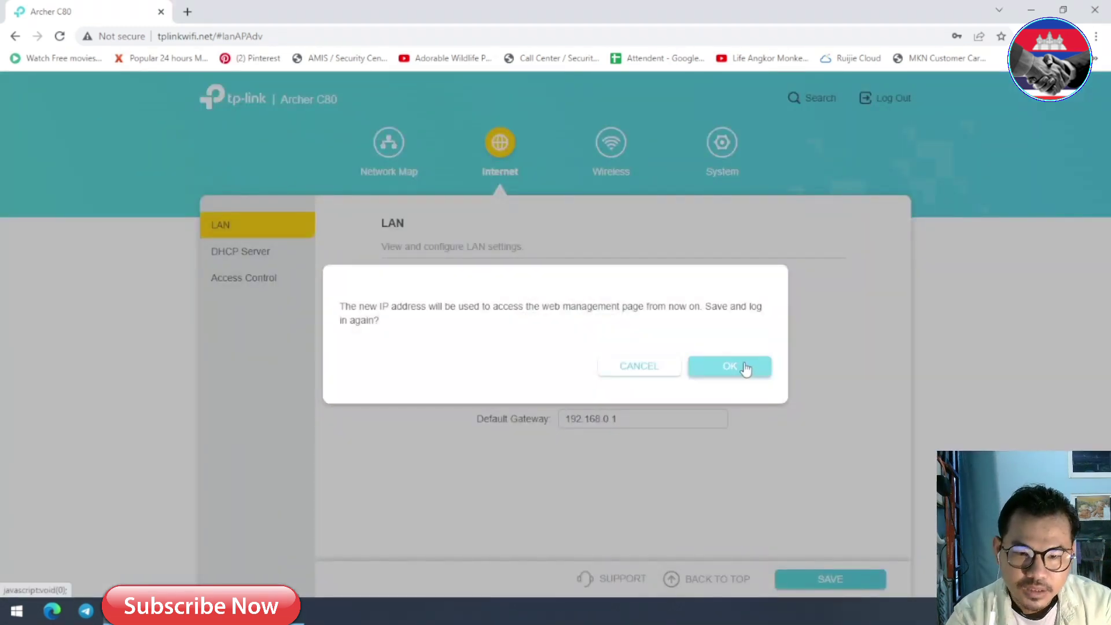
left_click(730, 366)
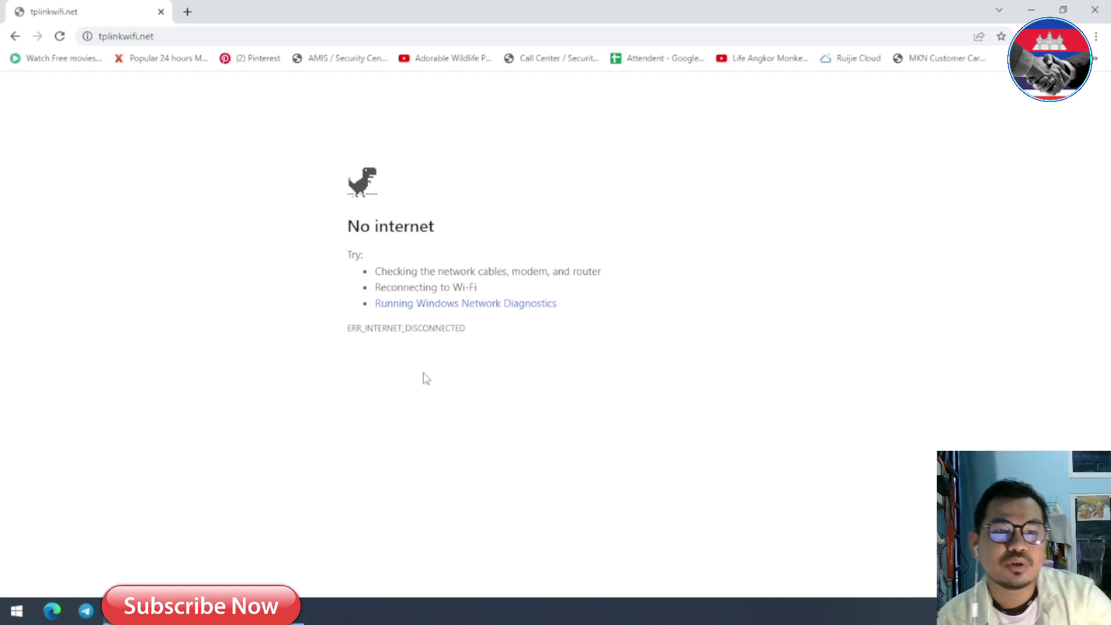
Inspect the Ethernet adapter's connection details in the Windows Network Connections window, including its IPv4 address, gateway and DHCP server.
left_click(191, 610)
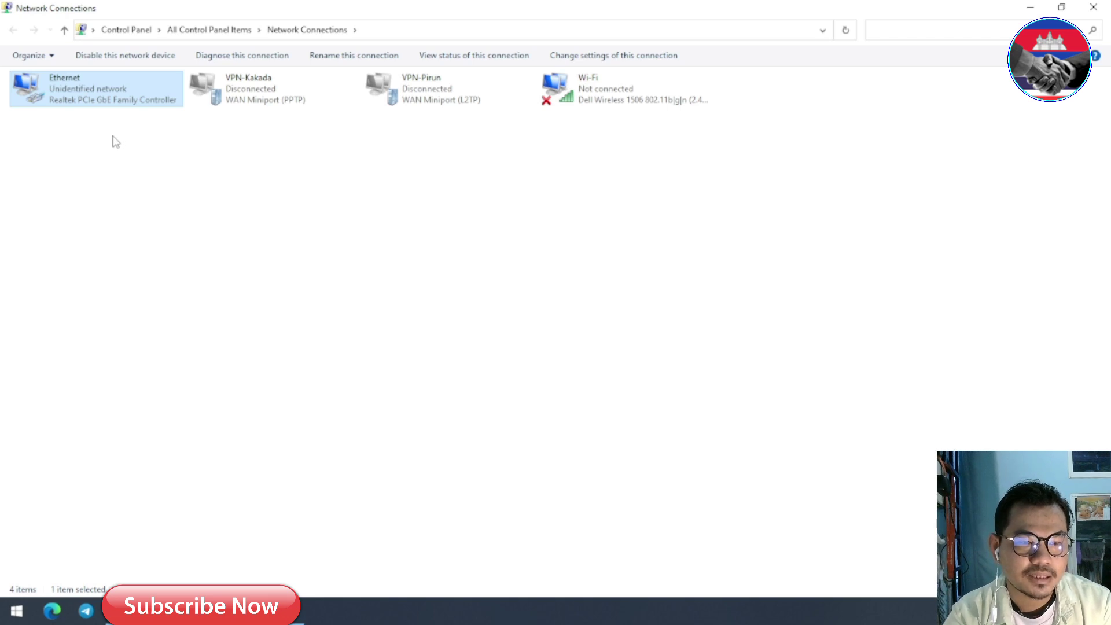
right_click(115, 102)
left_click(147, 121)
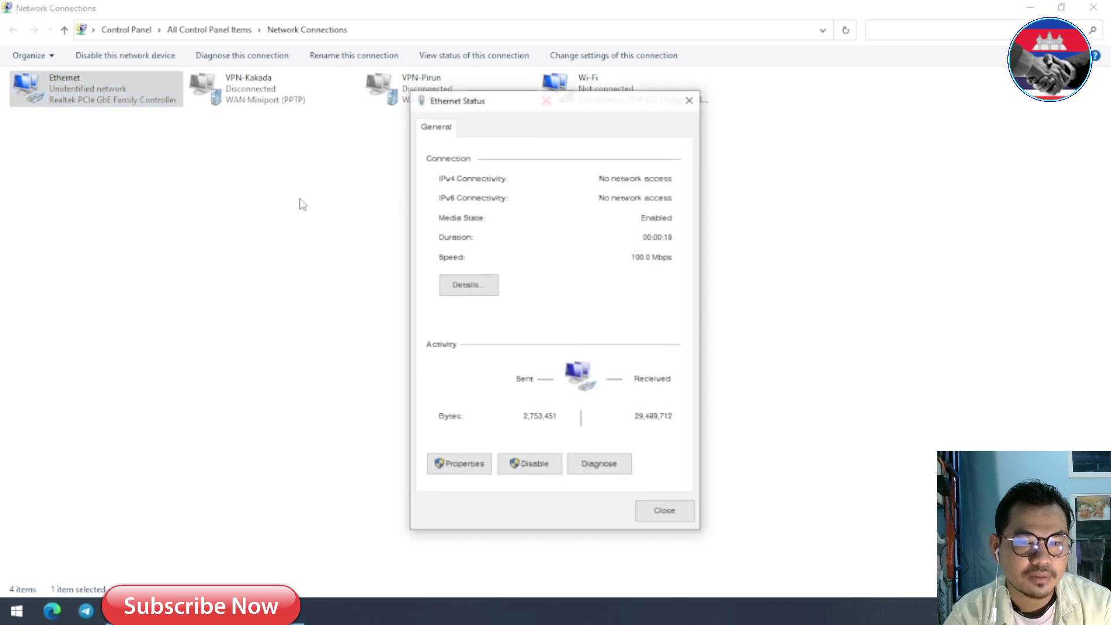
left_click(467, 285)
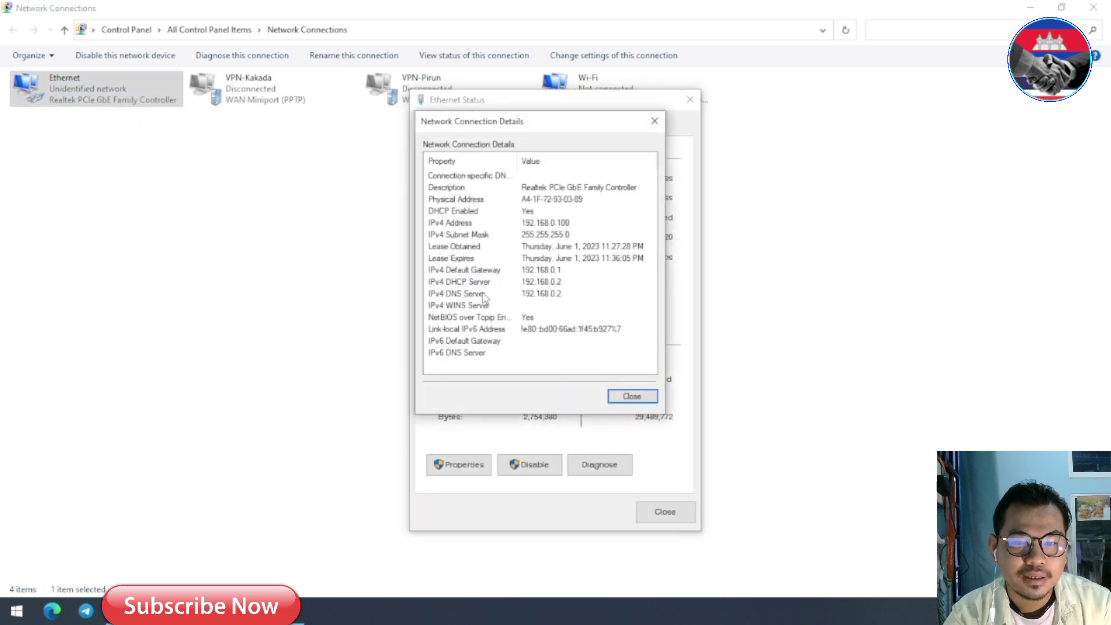
left_click(652, 125)
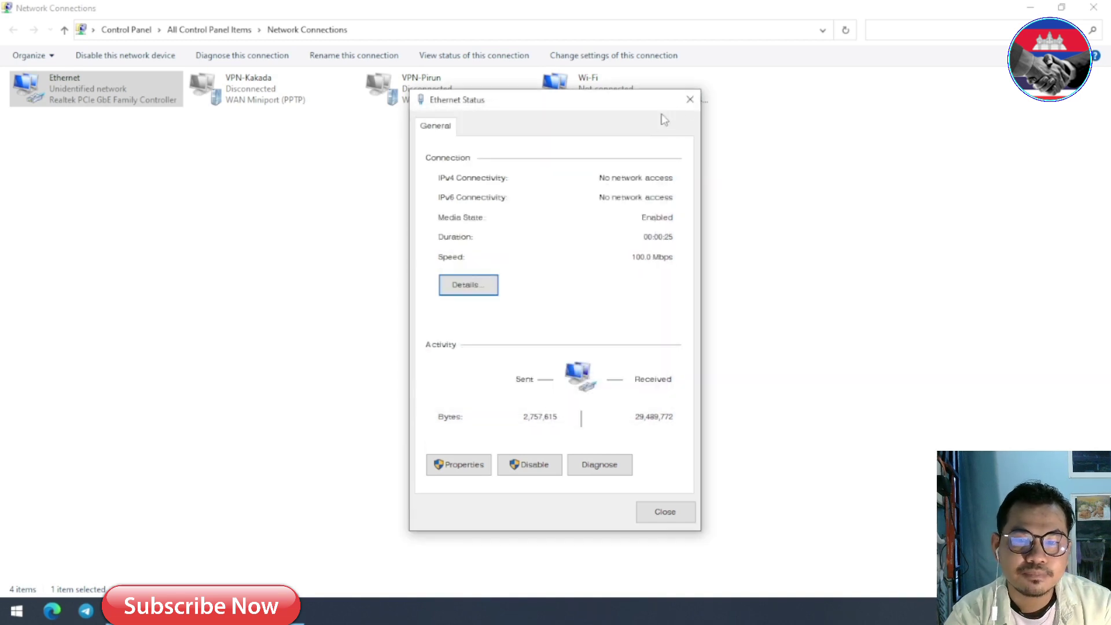
left_click(689, 102)
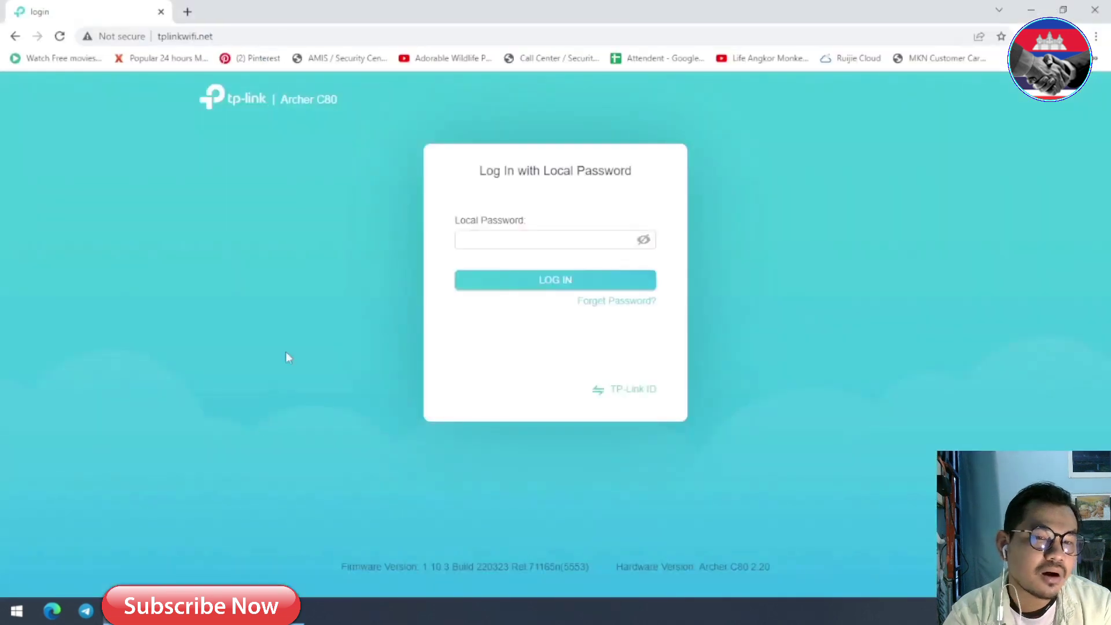
Log in to the router's web management page in the browser with the local password.
left_click(547, 234)
left_click(406, 272)
left_click(493, 242)
type("••")
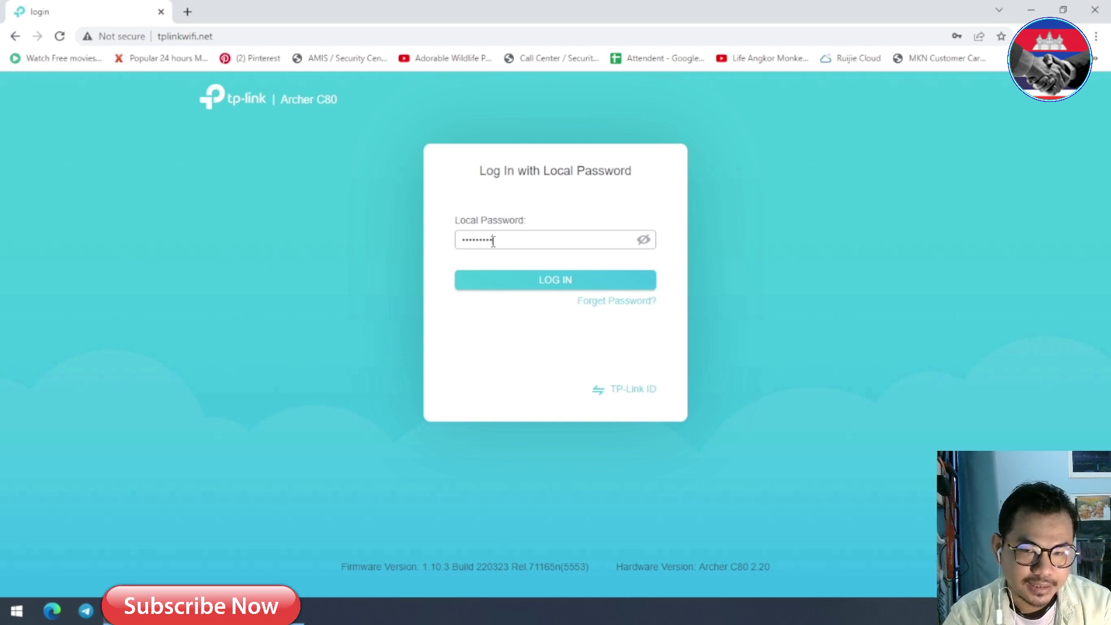
left_click(550, 280)
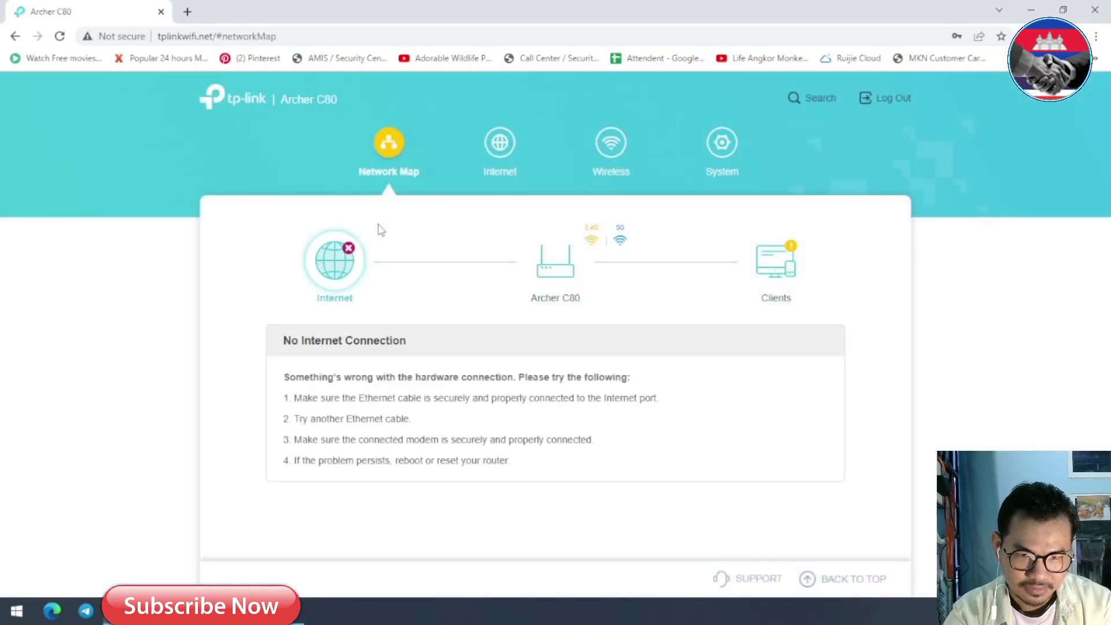
Disable the router's DHCP server in the Internet settings and save the change.
left_click(501, 152)
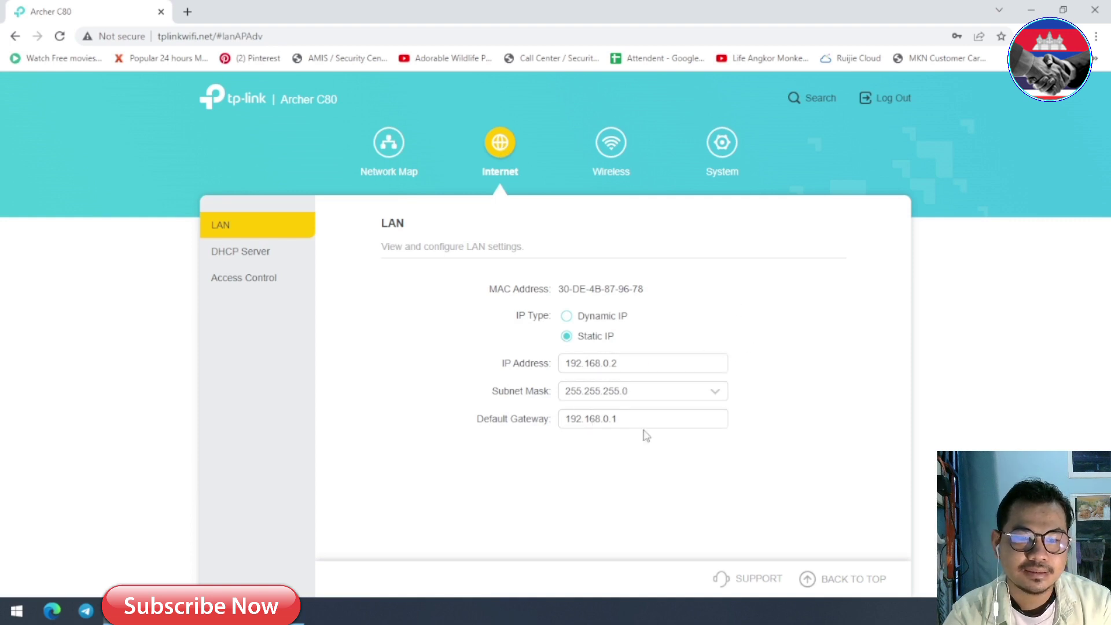
left_click(271, 255)
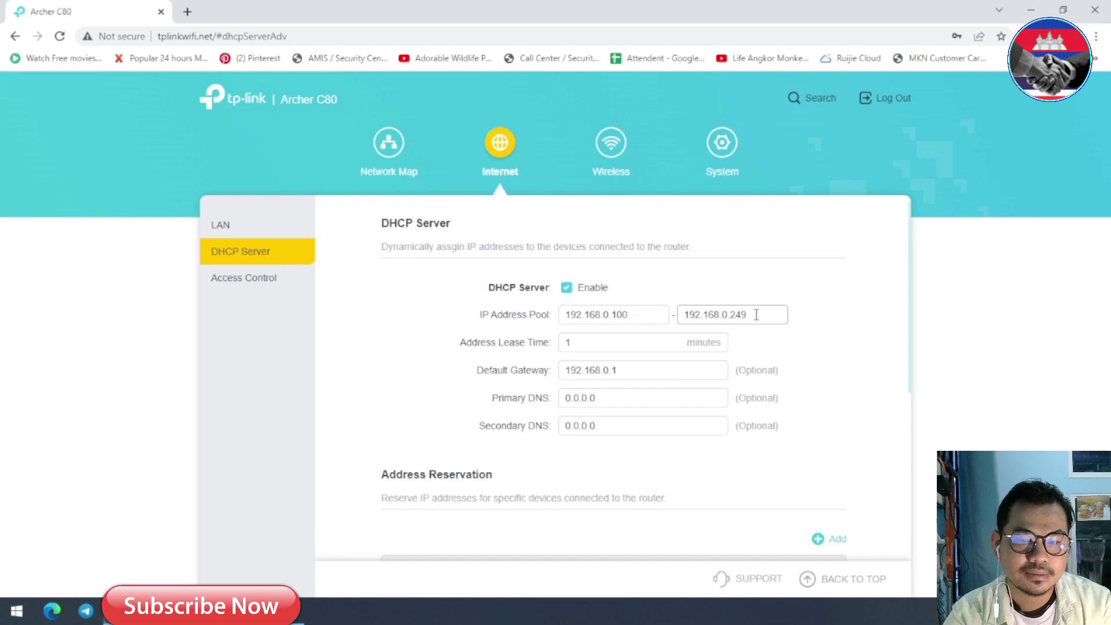
left_click(565, 288)
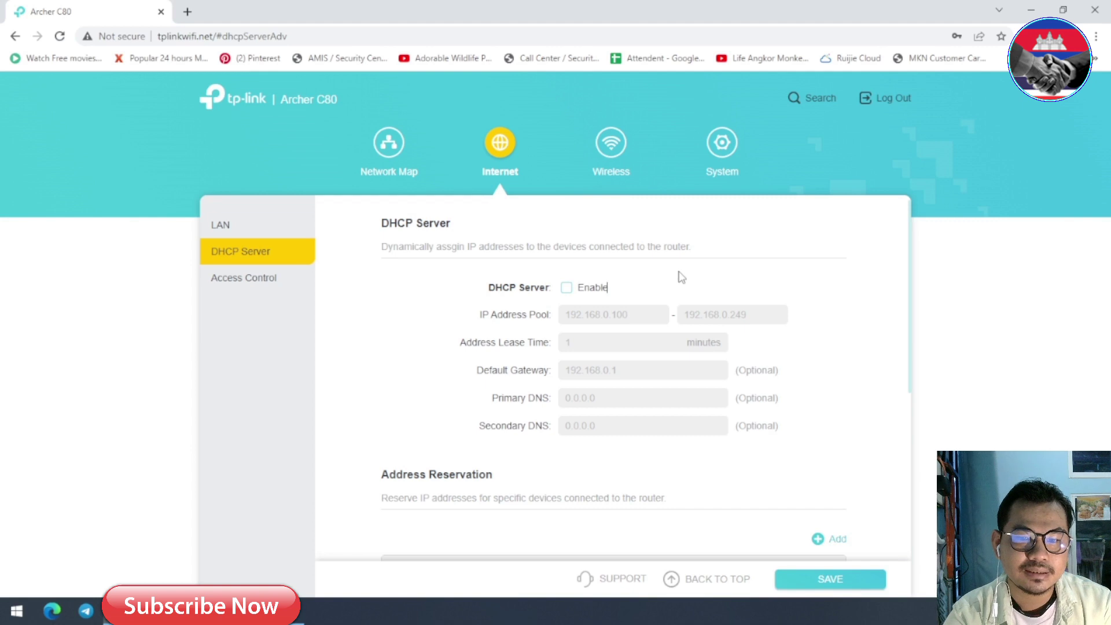
left_click(831, 580)
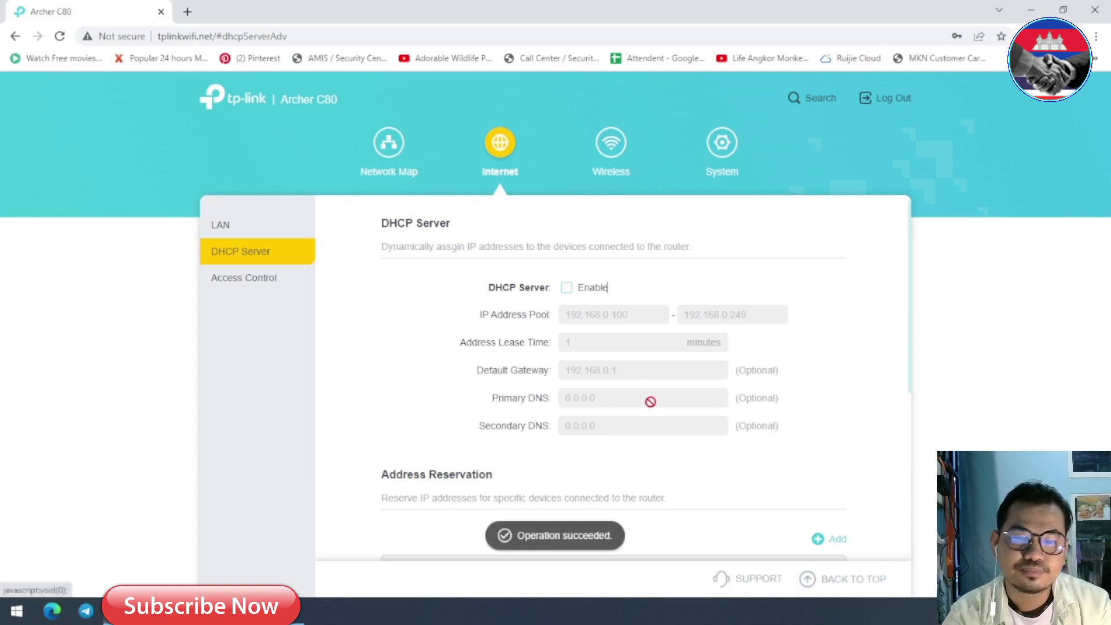
left_click(269, 278)
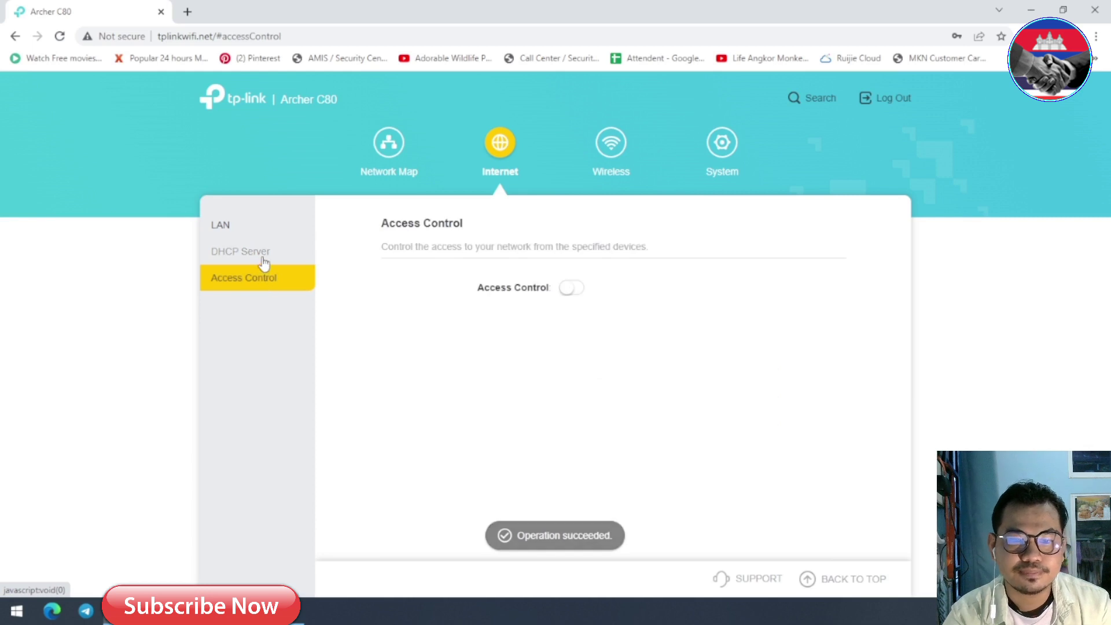
left_click(263, 260)
left_click(228, 227)
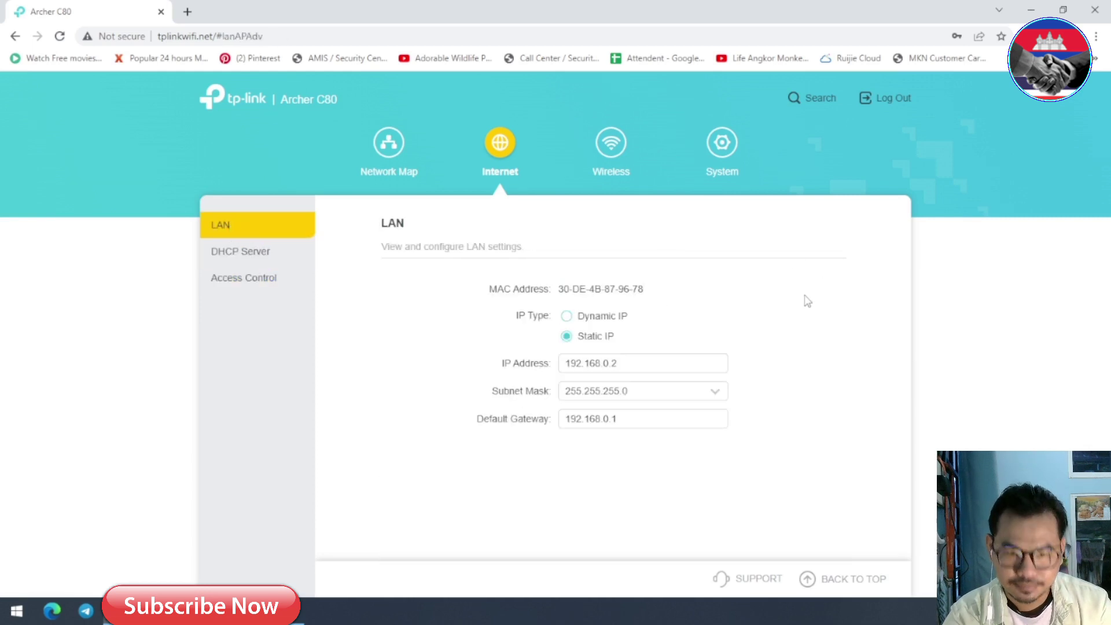
Set the 2.4GHz network's channel width to 20 MHz and its channel to 6 in the wireless settings.
left_click(621, 149)
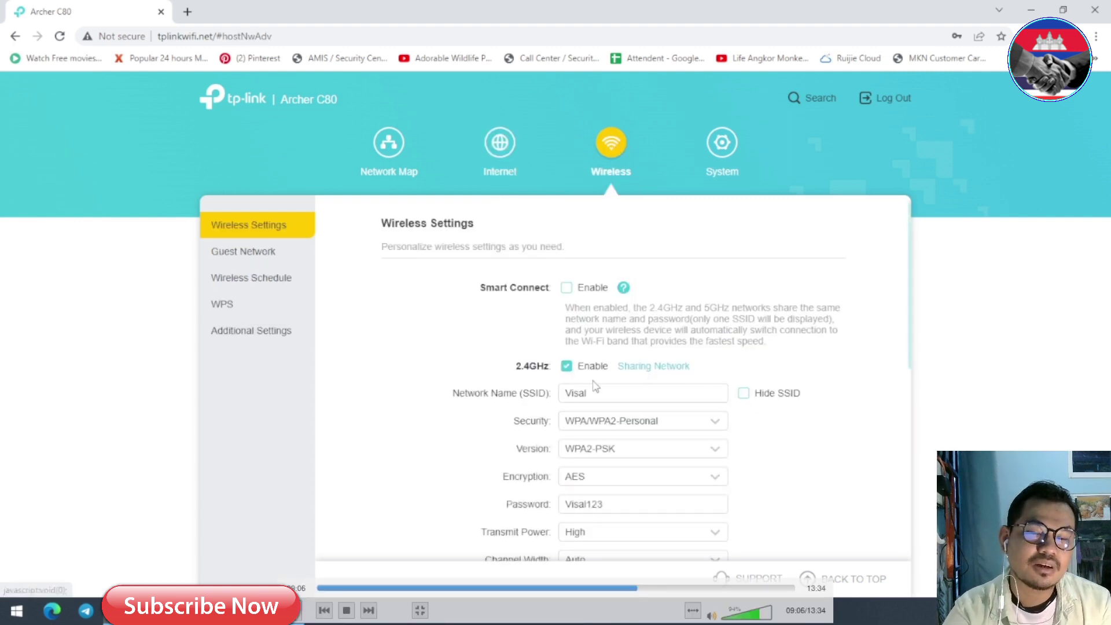
scroll(590, 372, "down", 2)
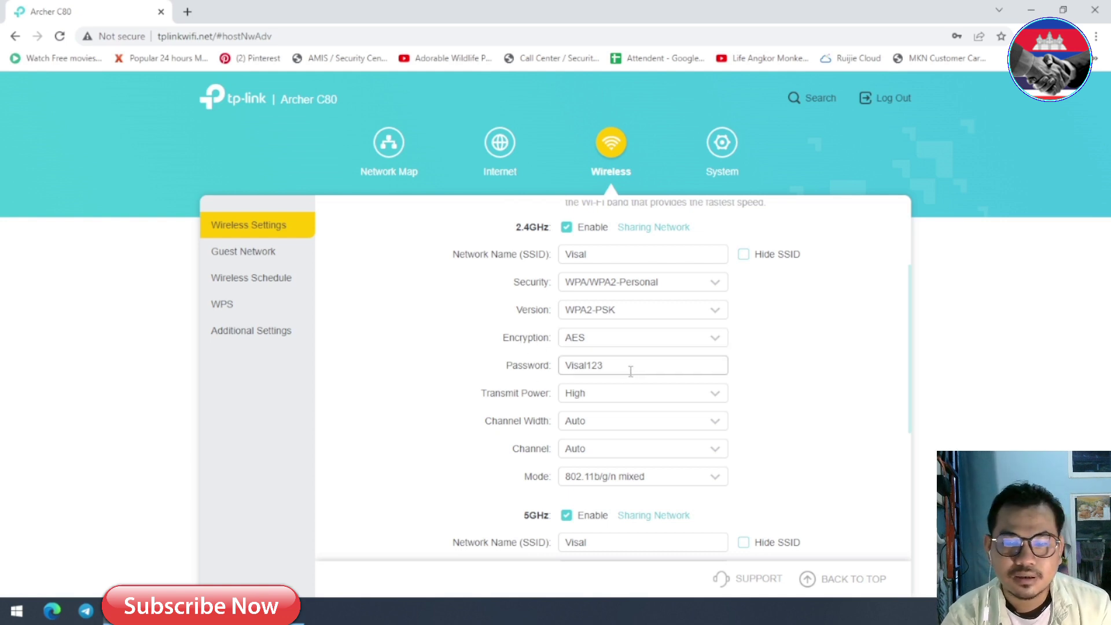
left_click(702, 426)
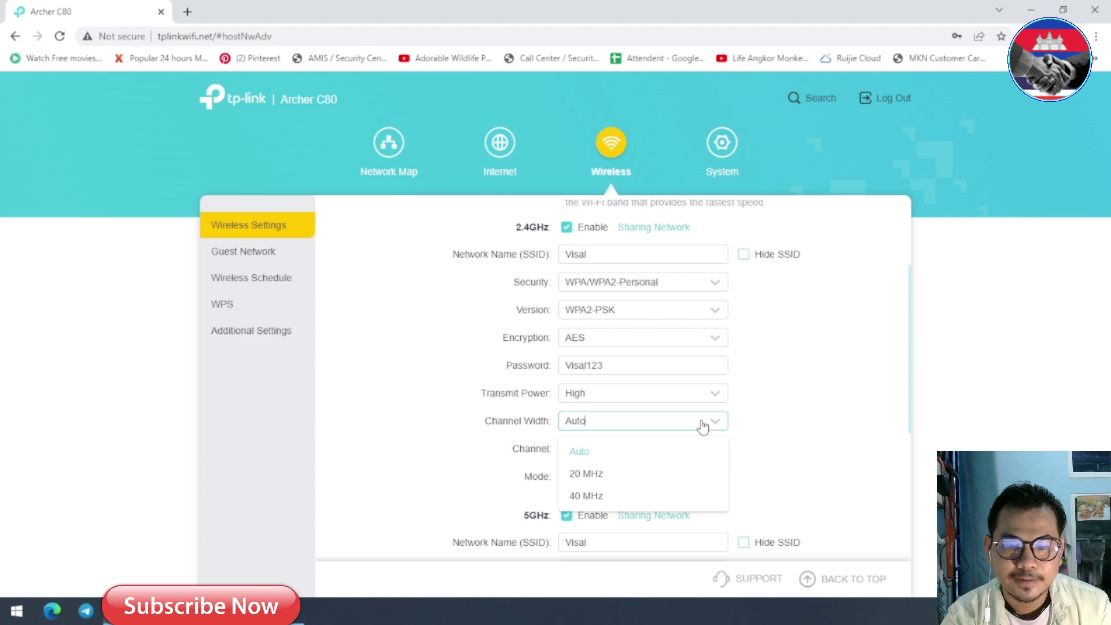
left_click(586, 475)
scroll(774, 412, "down", 3)
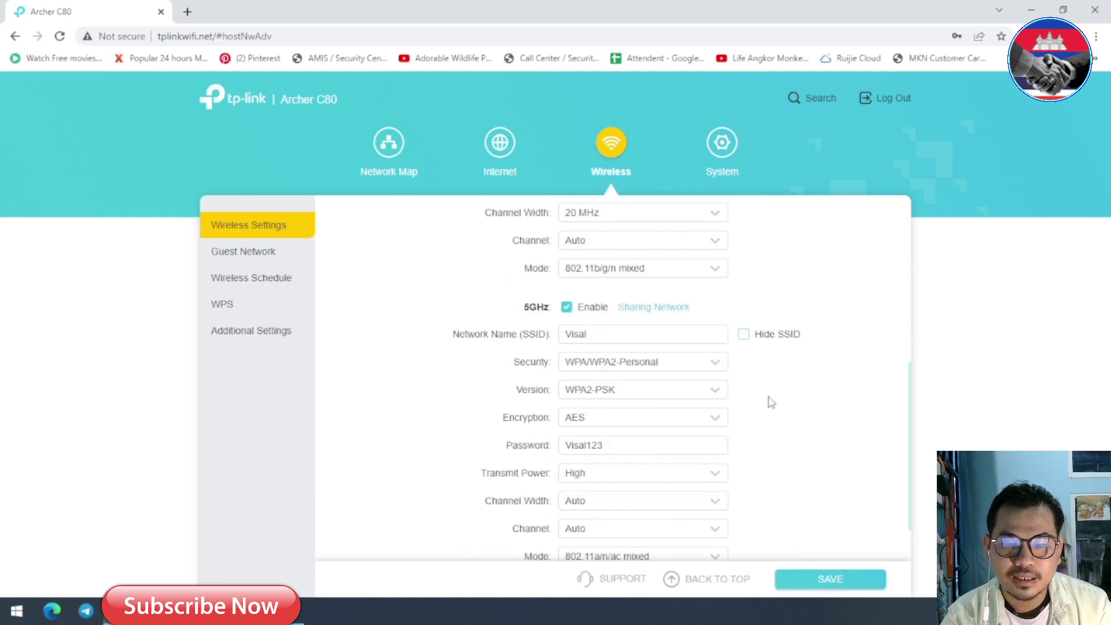
left_click(596, 246)
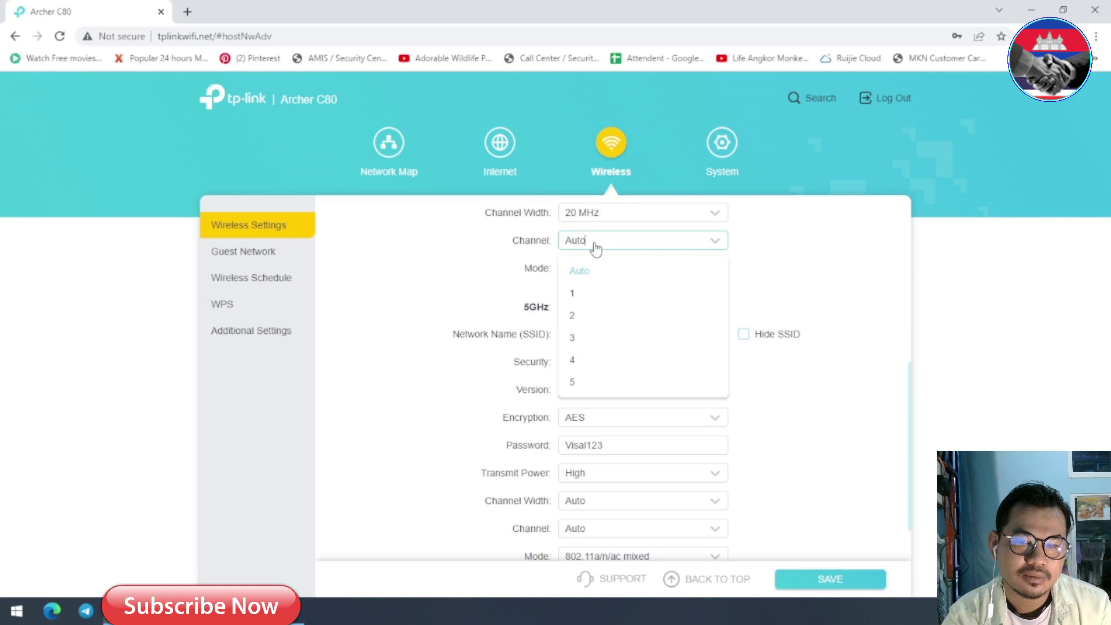
scroll(587, 379, "down", 1)
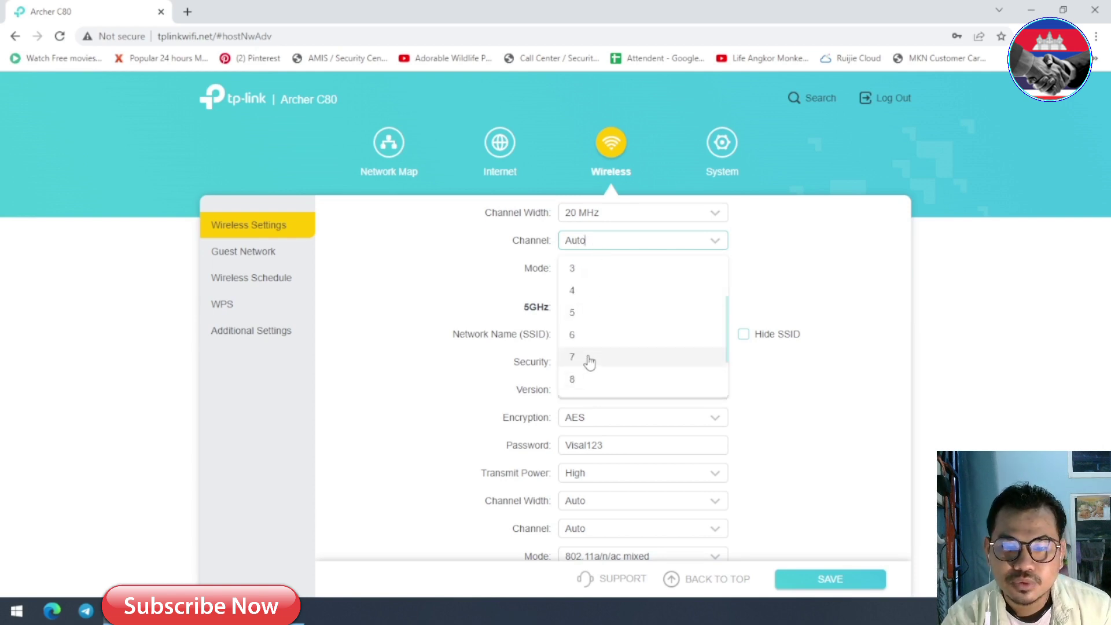
left_click(587, 336)
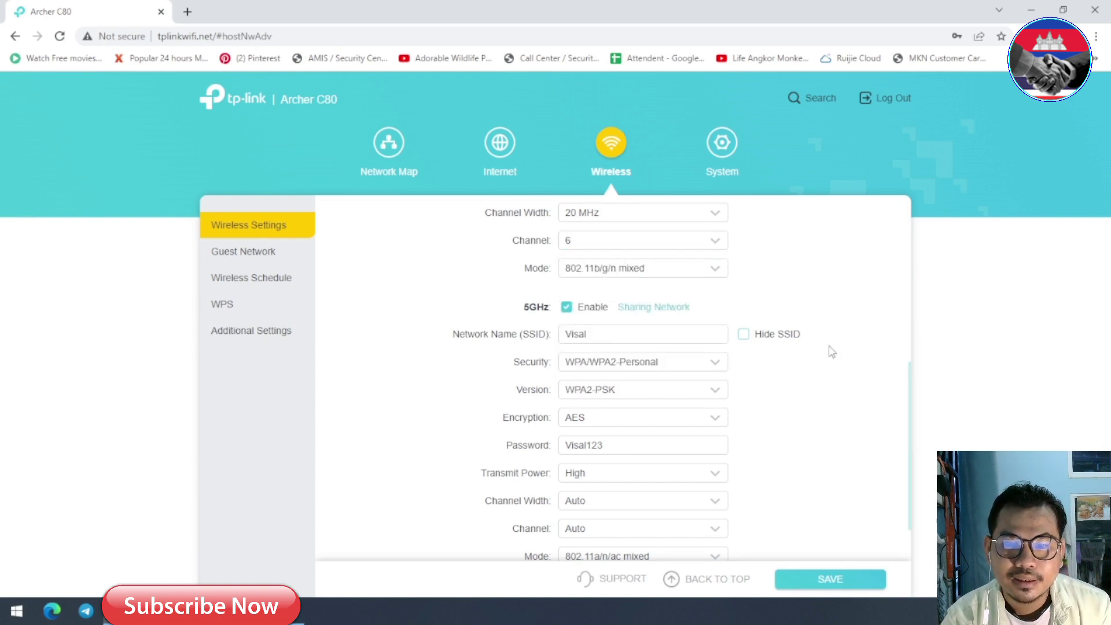
Set the 5GHz network's channel width to 20 MHz and its channel to 44, and save the wireless settings.
scroll(831, 359, "down", 1)
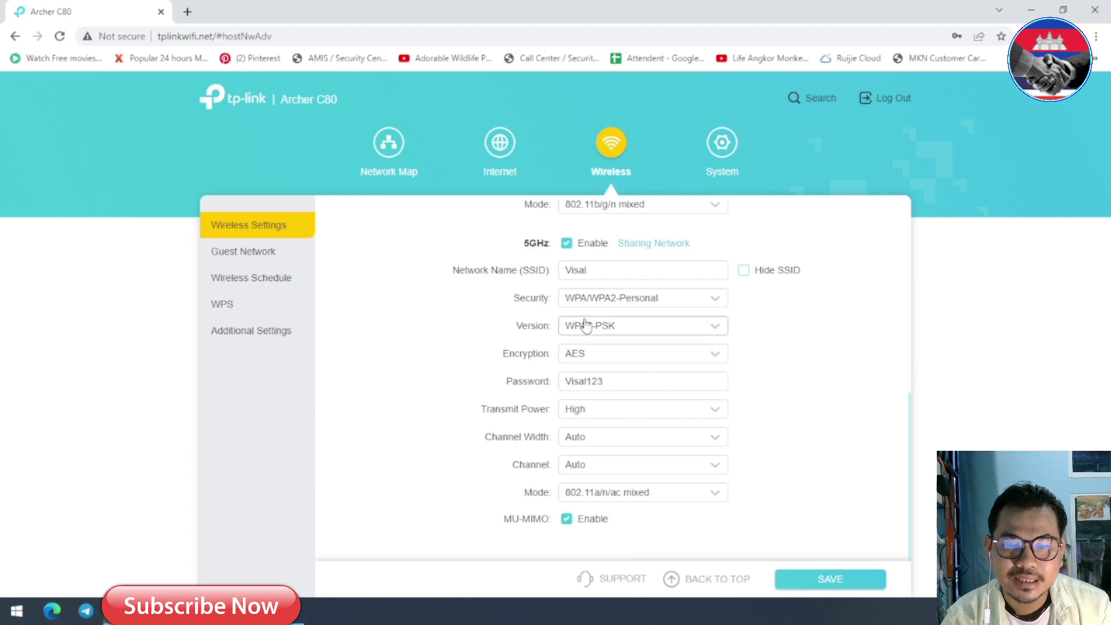
left_click(600, 443)
left_click(592, 489)
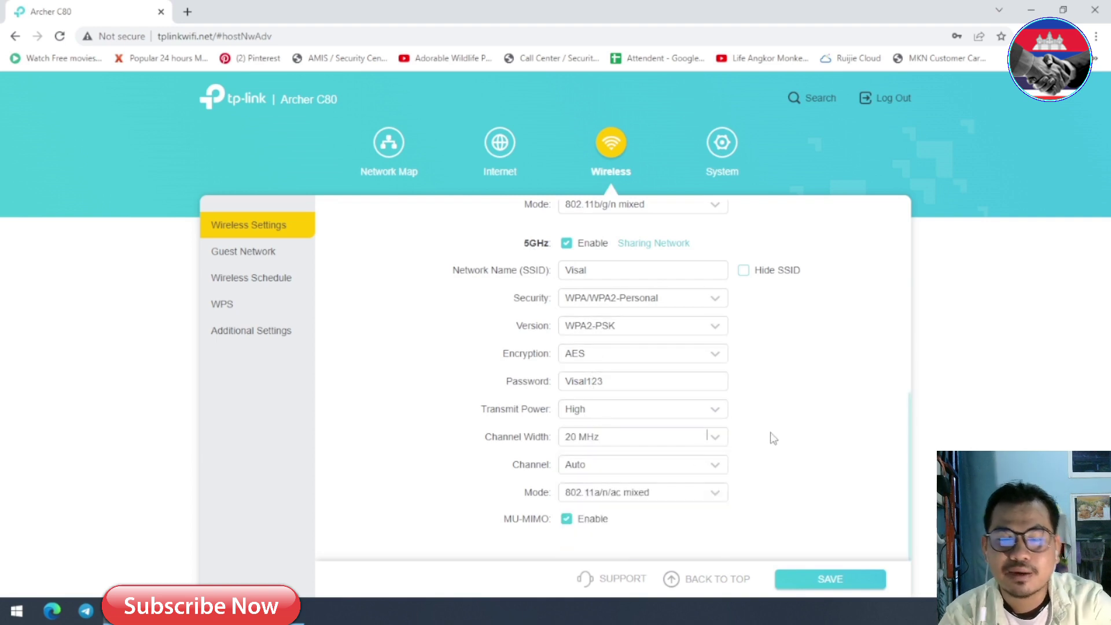
left_click(716, 466)
left_click(596, 389)
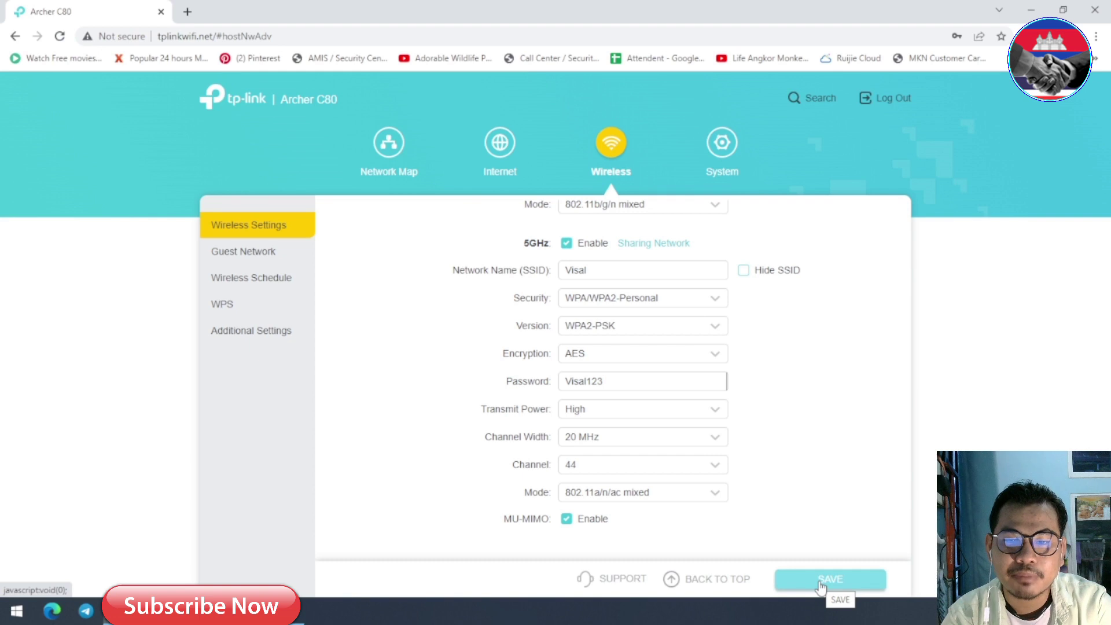
left_click(820, 586)
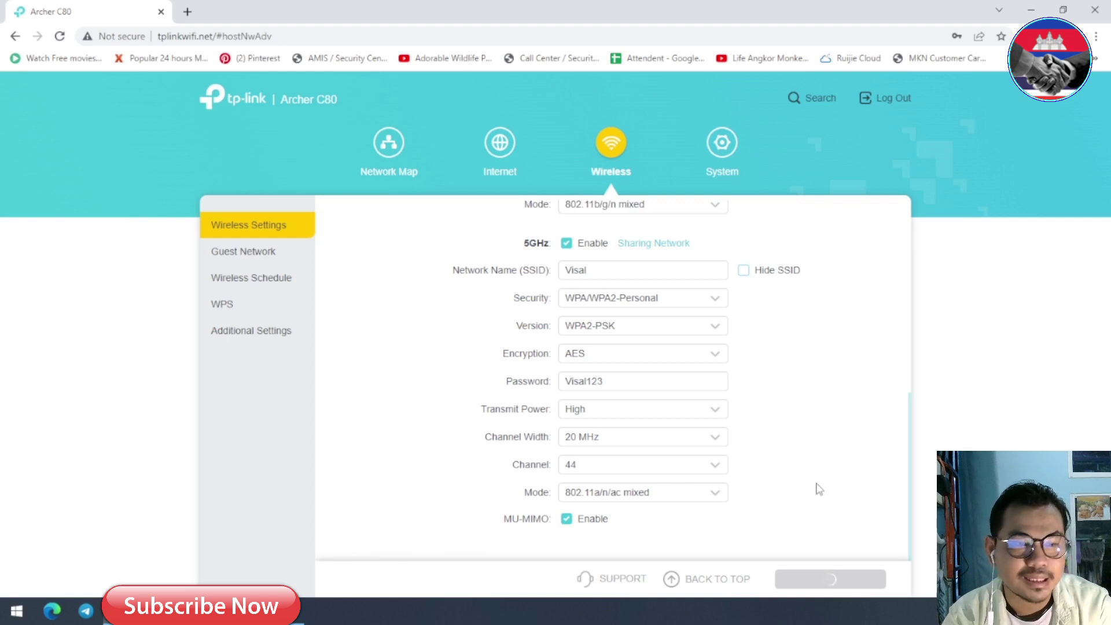
scroll(822, 475, "up", 1)
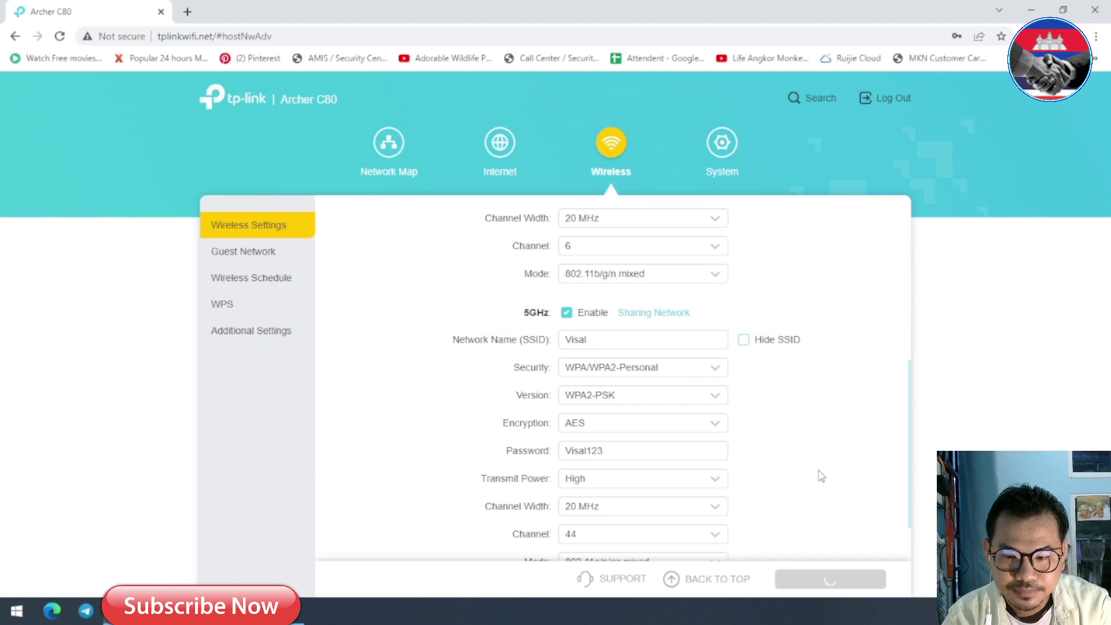
Check the computer's list of available Wi-Fi networks and review the 2.4GHz and 5GHz wireless settings.
scroll(822, 476, "up", 5)
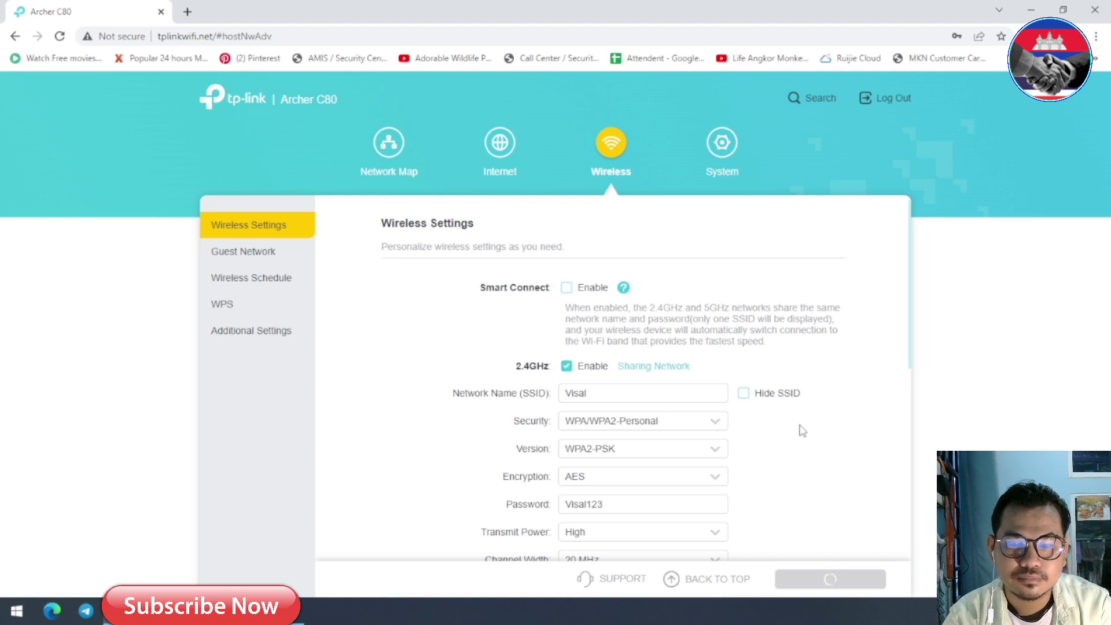
left_click(1041, 612)
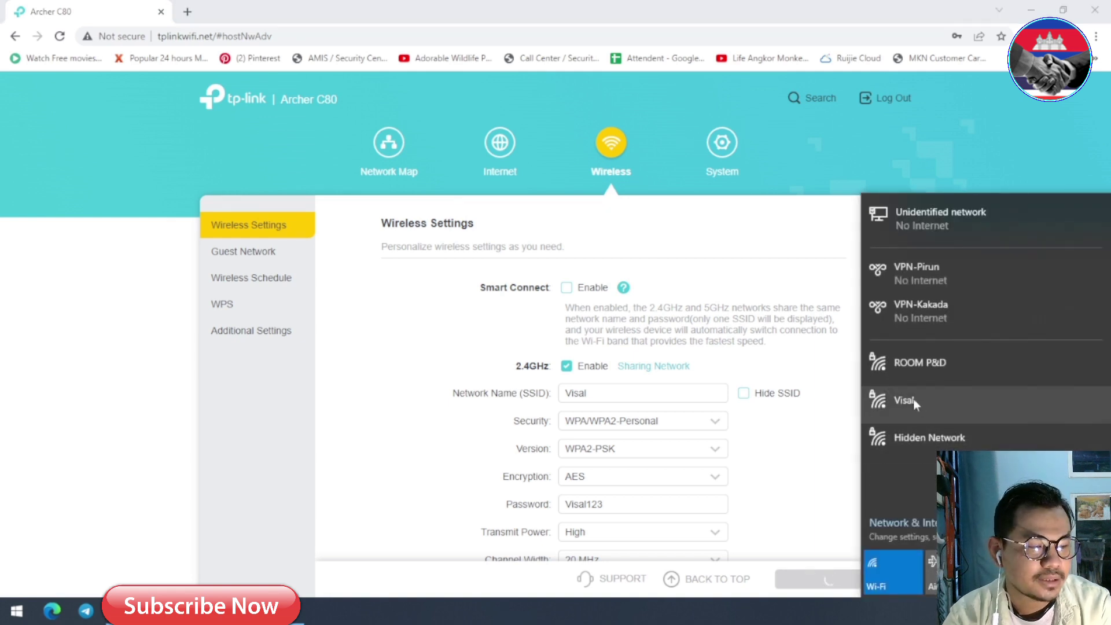
left_click(804, 464)
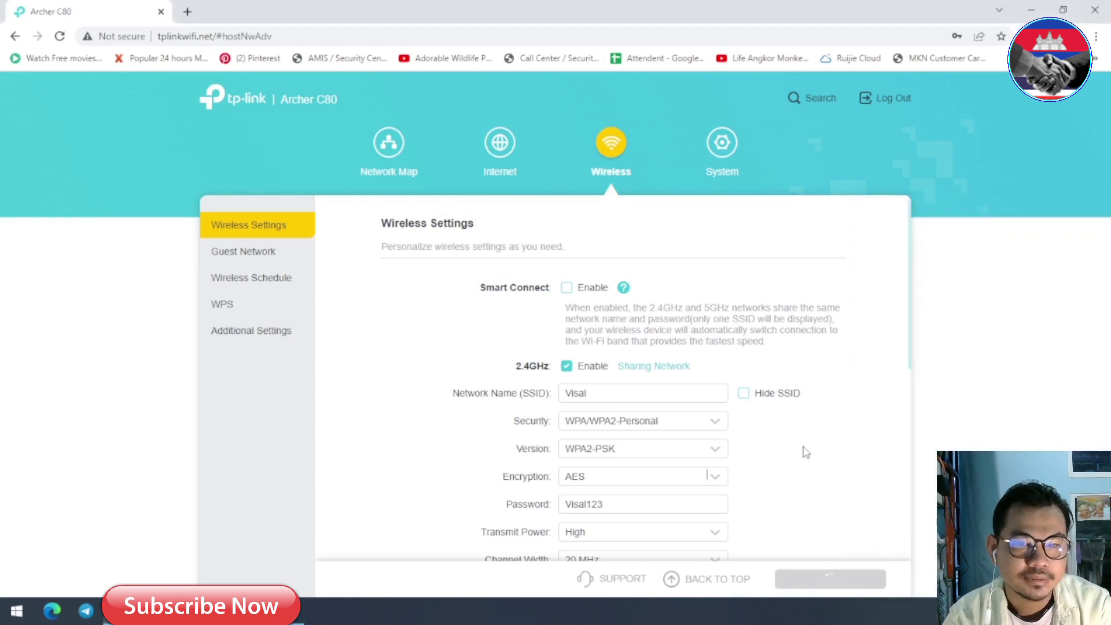
scroll(806, 452, "down", 2)
scroll(805, 452, "down", 4)
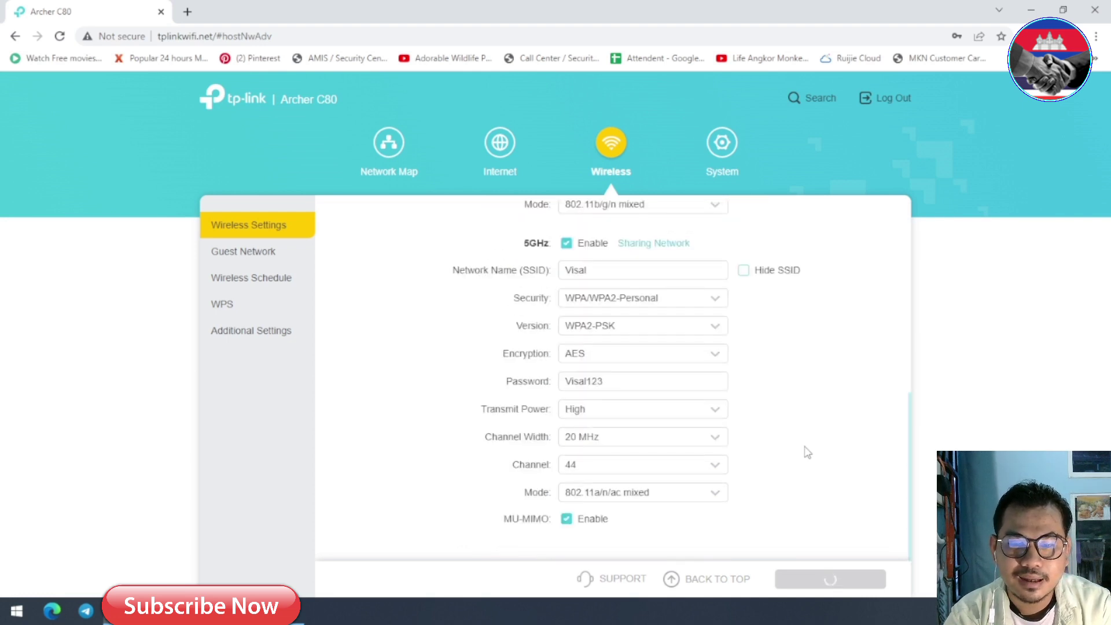
scroll(808, 451, "up", 6)
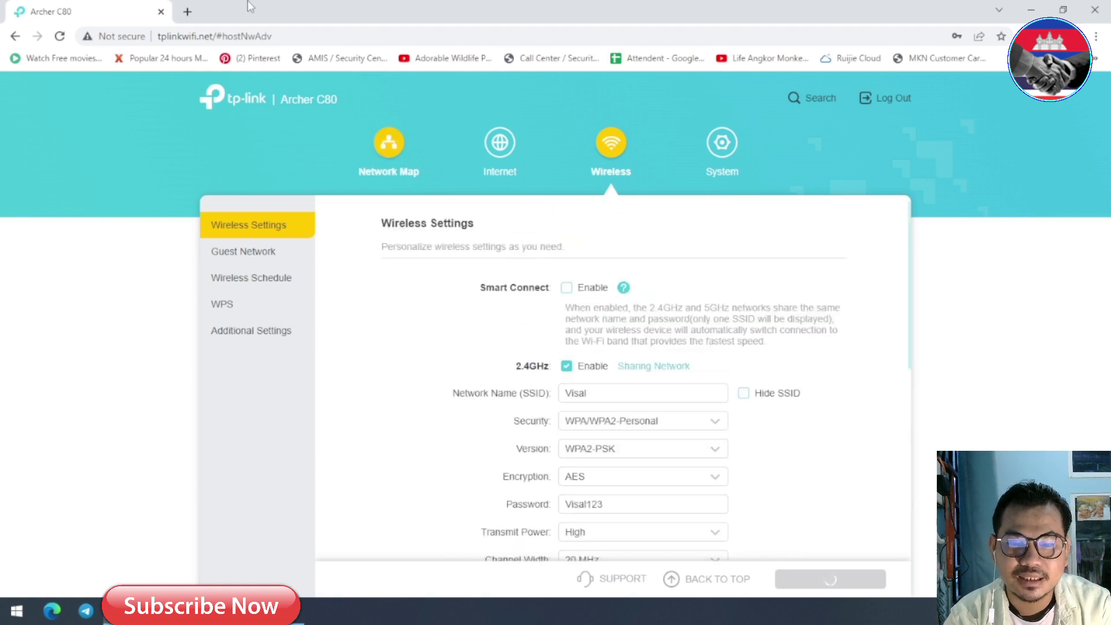
Try to open the router's management page at 192.168.0.2 in a new browser tab.
left_click(187, 12)
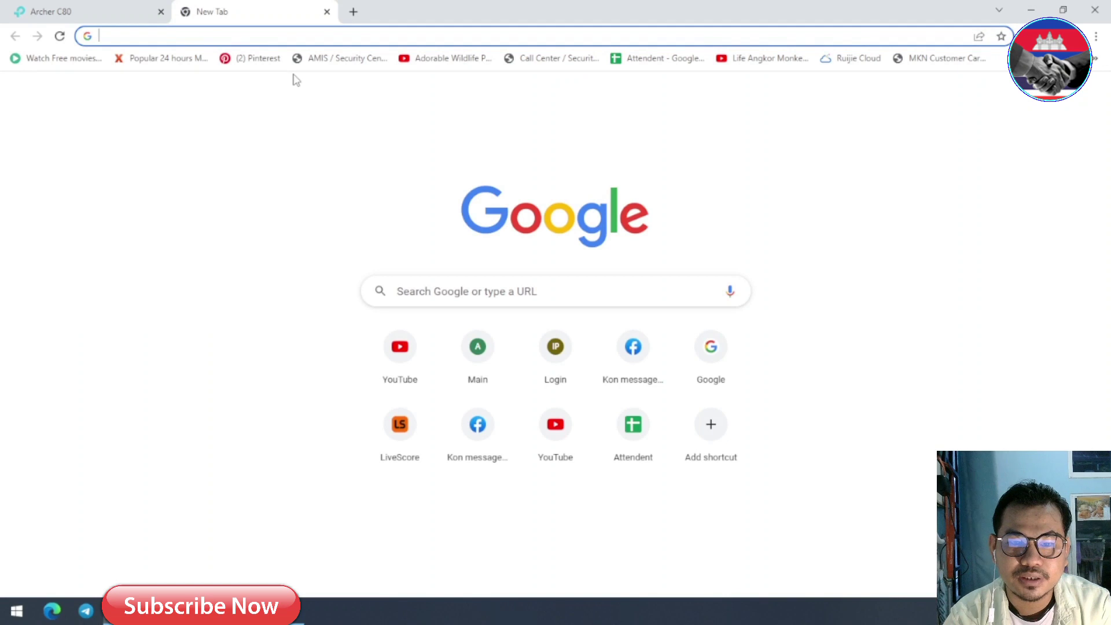
type("192")
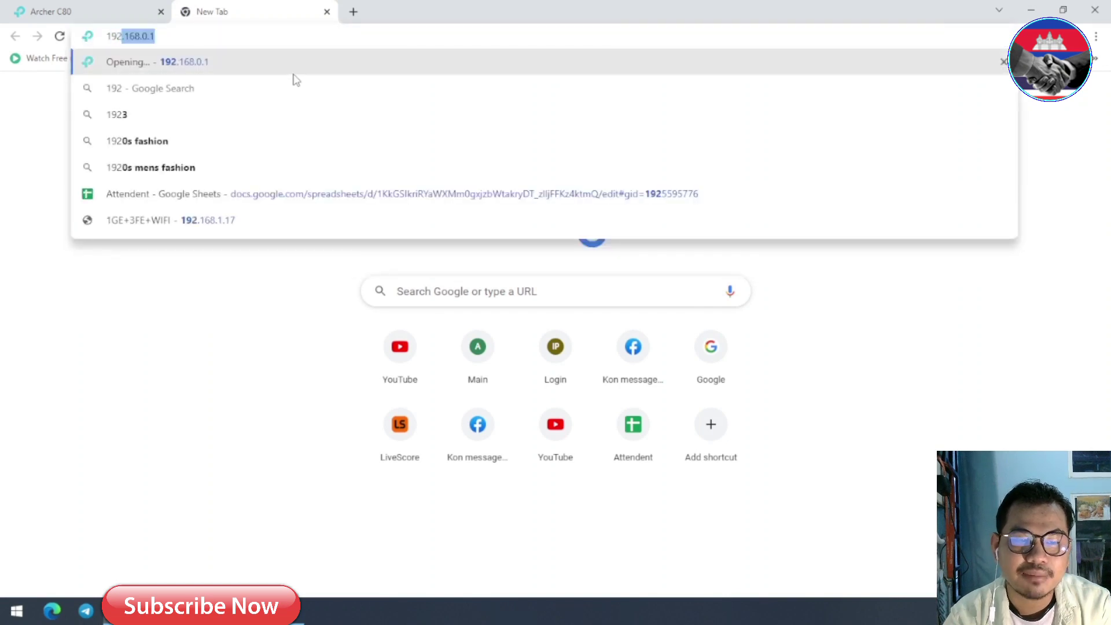
type(".168.0.2")
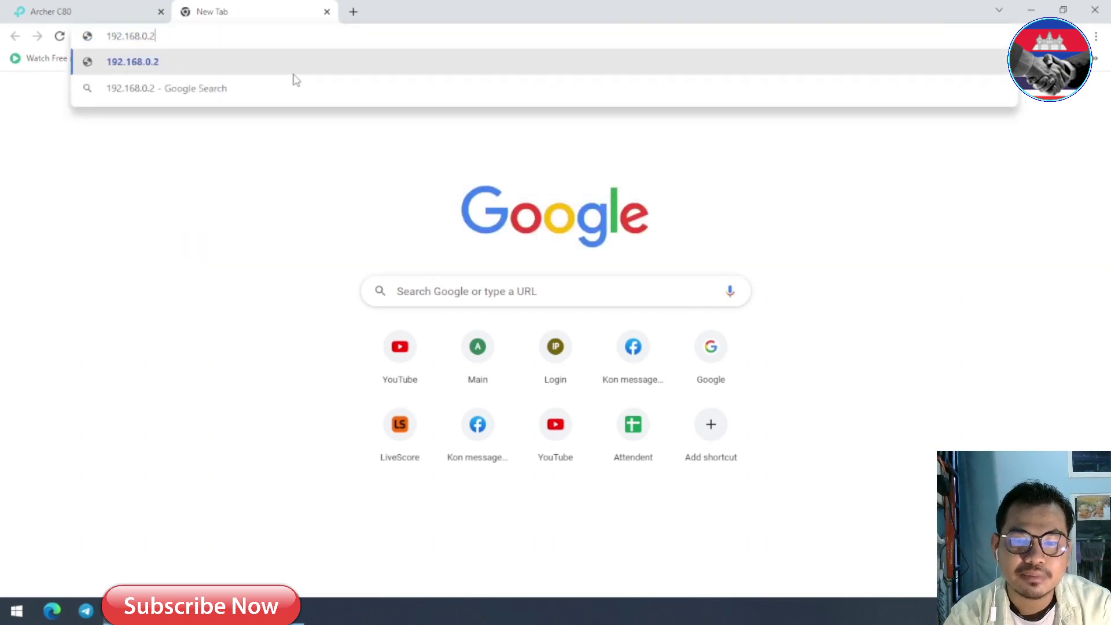
key("Return")
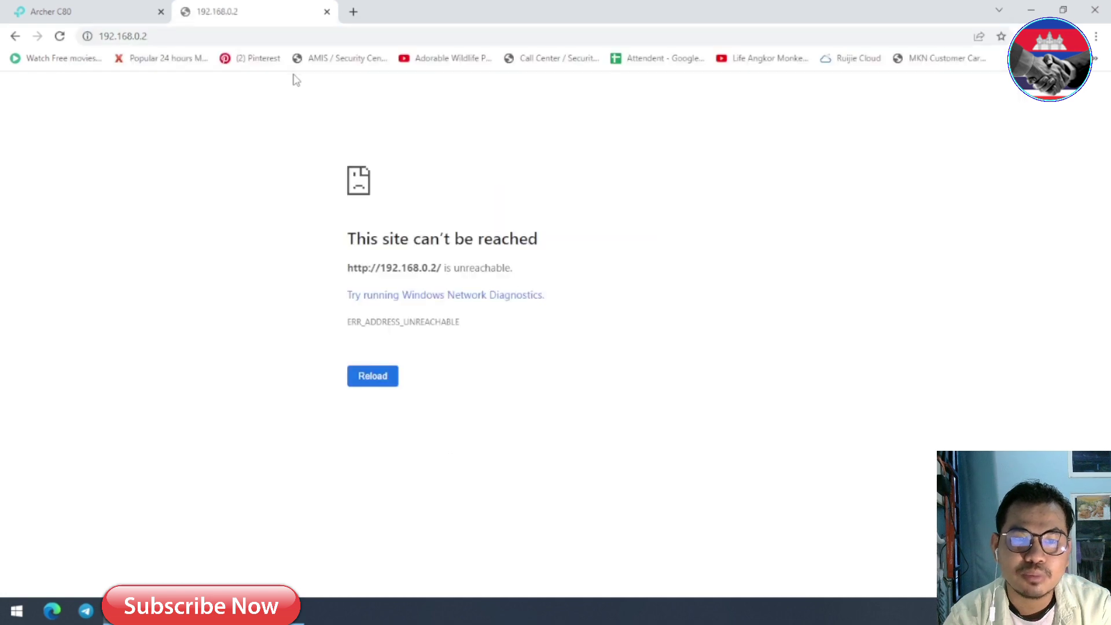
Return to the Archer C80 page and check the wireless settings being saved.
left_click(85, 6)
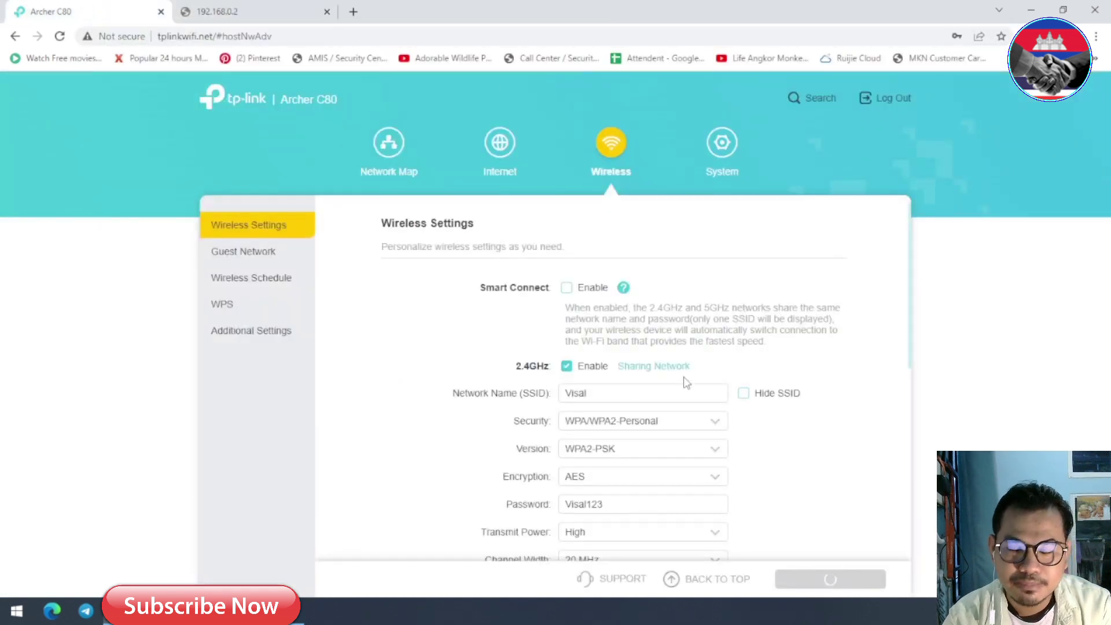
scroll(735, 431, "down", 7)
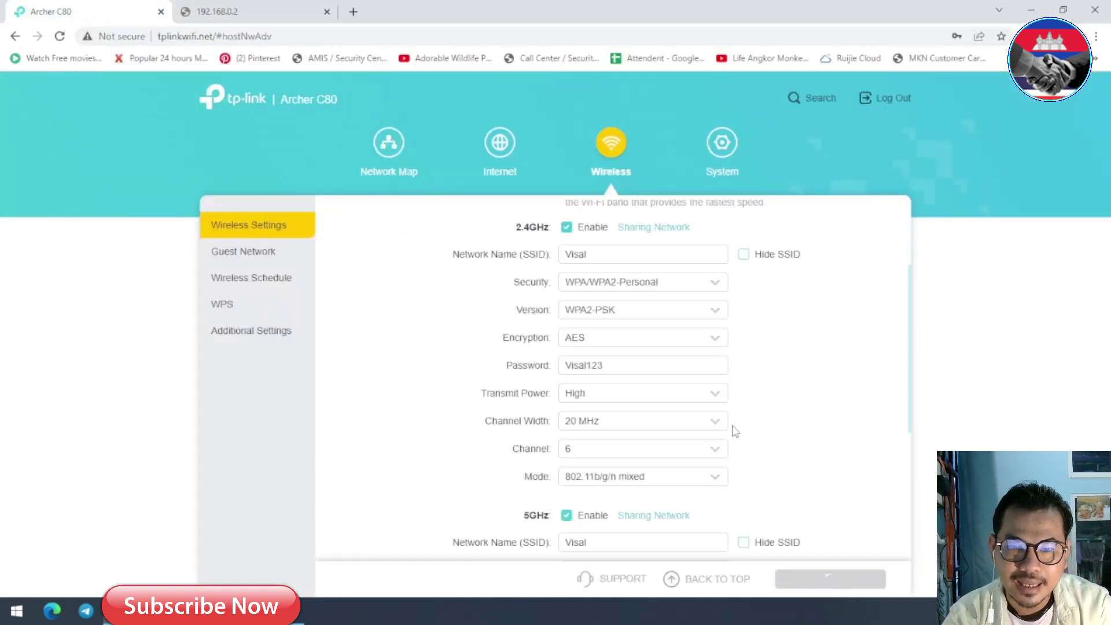
scroll(736, 432, "up", 7)
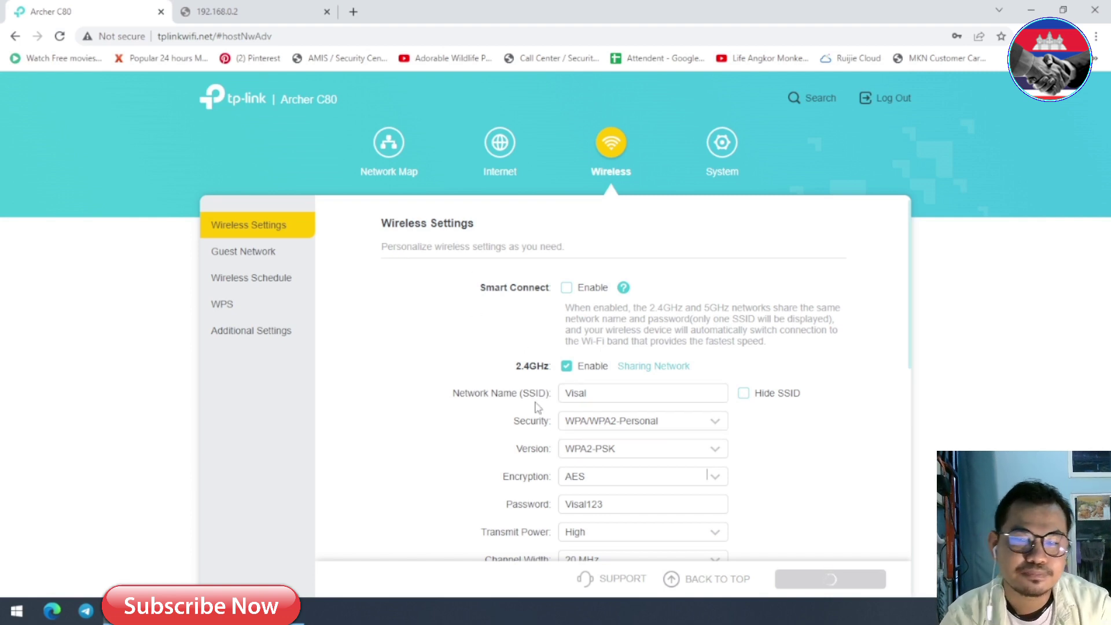
Switch to the Network Connections window, then disable and re-enable the Ethernet adapter.
key("alt+Tab")
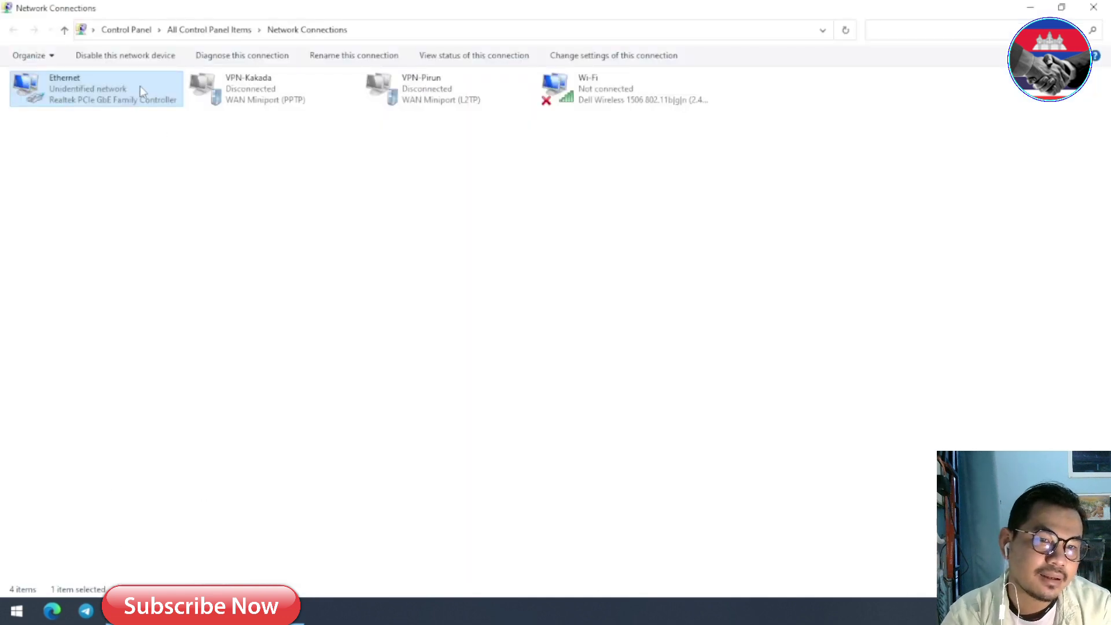
right_click(141, 86)
left_click(173, 97)
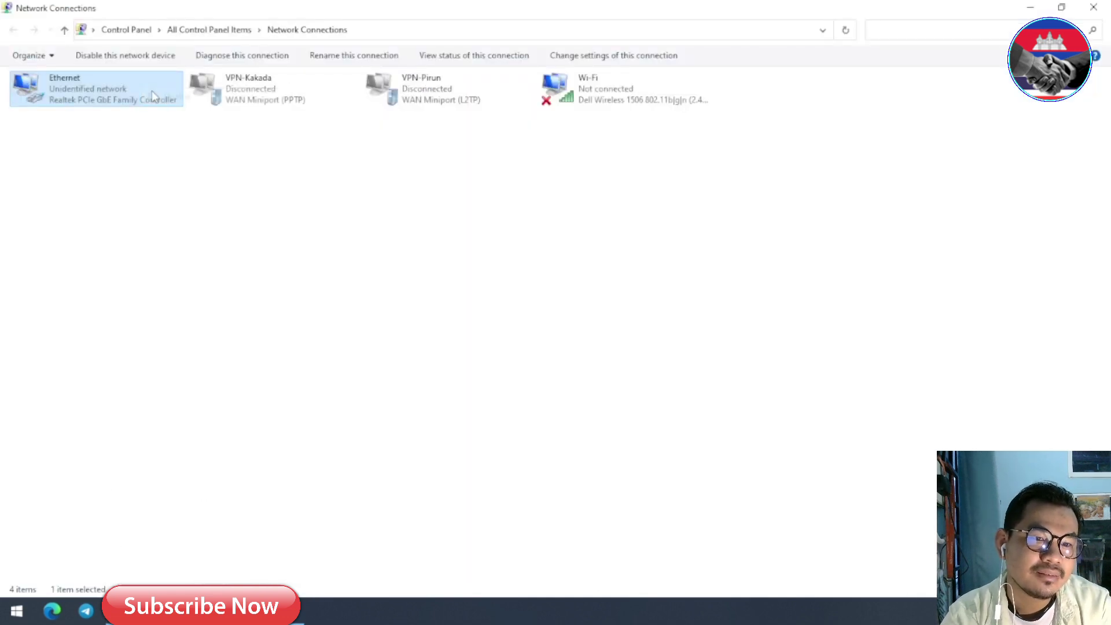
right_click(151, 82)
left_click(170, 91)
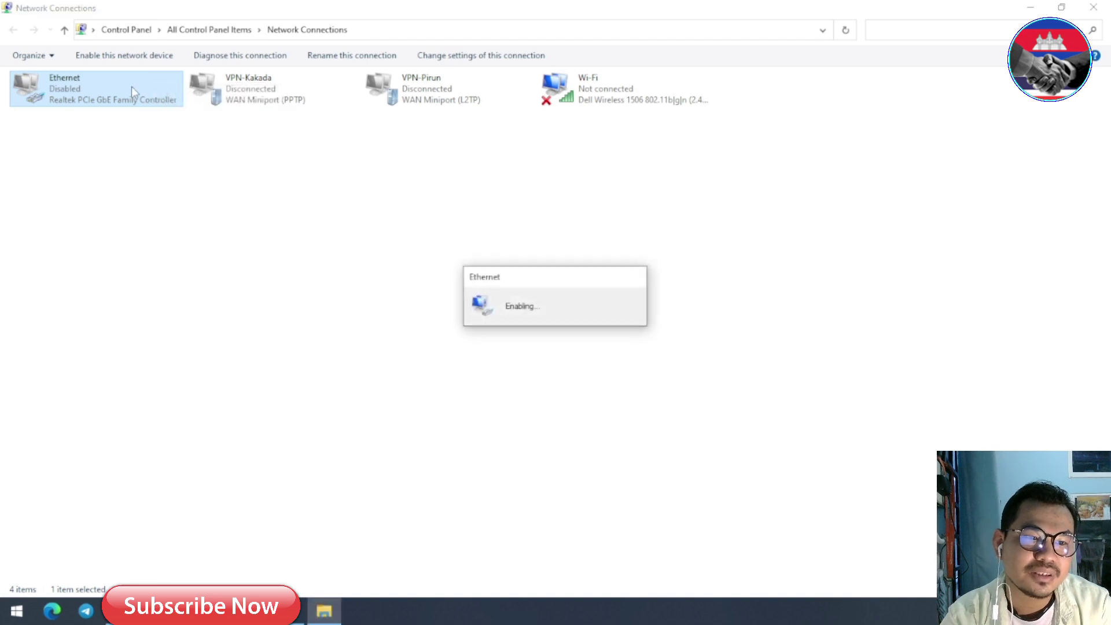